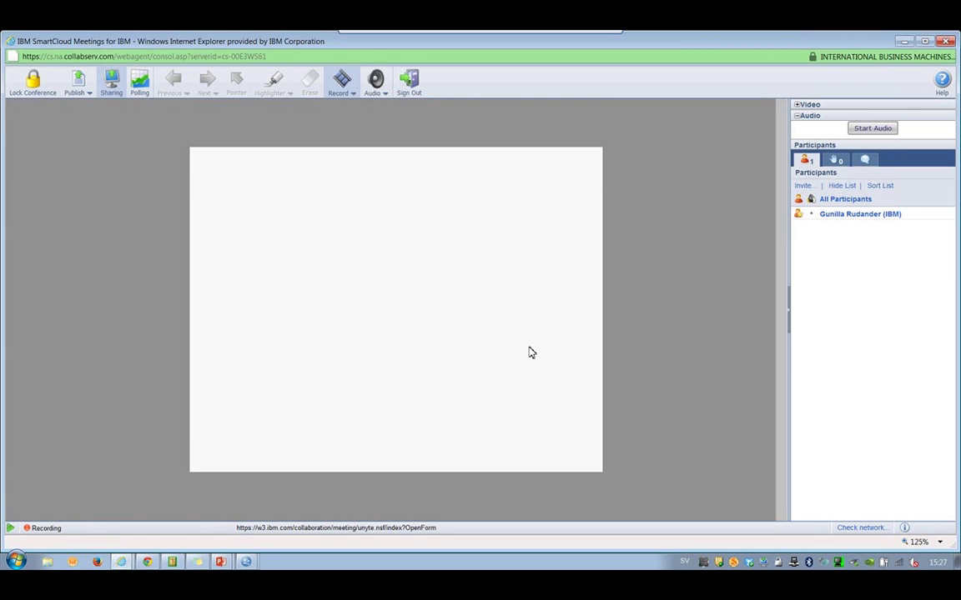
- Locate the healthcare webinar slide show preview in the taskbar while sharing starts
mouse_move(221, 563)
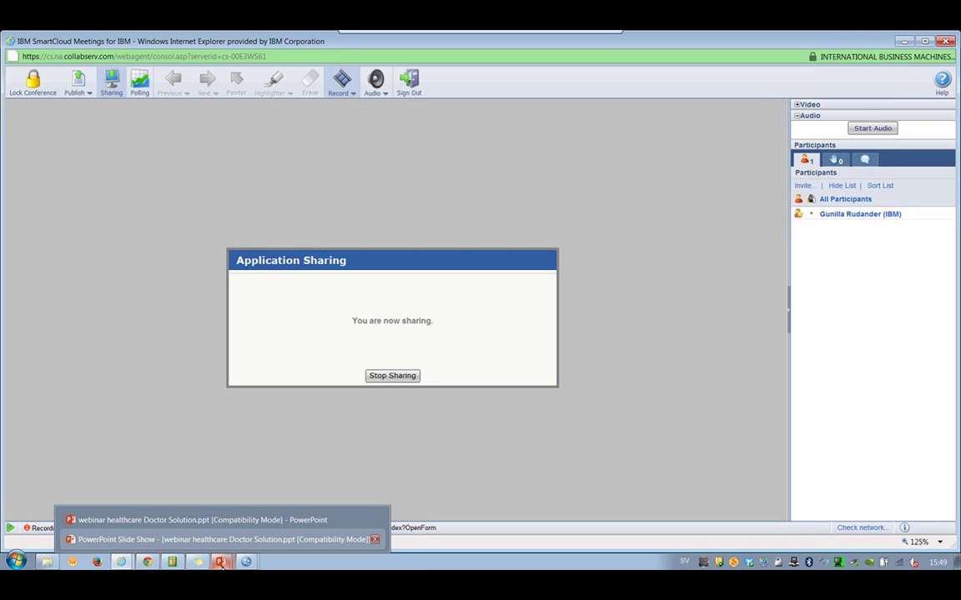
- Present the webinar slides to 'why is cancer spread to lymph node?', then switch to SPSS
click(221, 540)
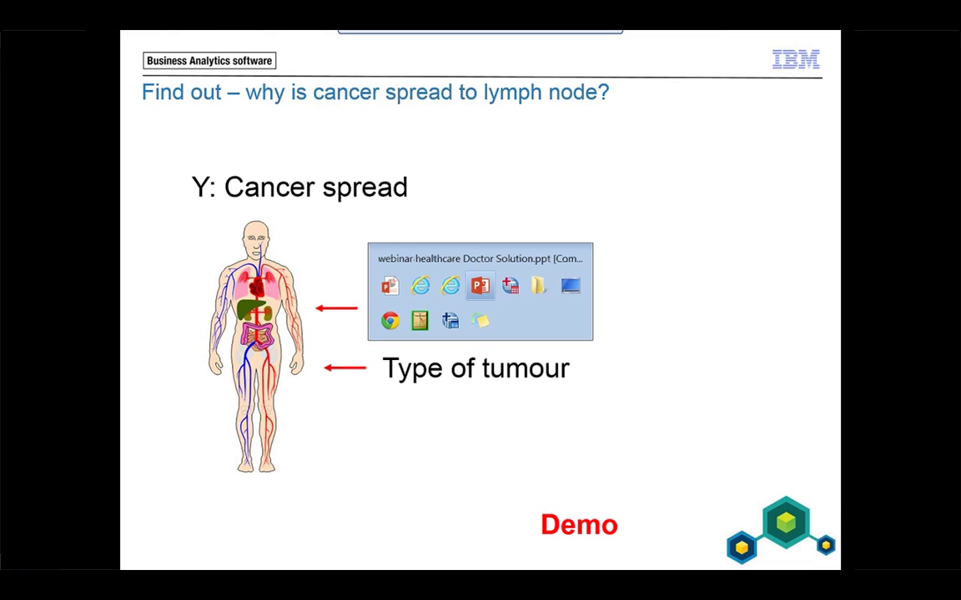
key(Tab)
- Select the lymph column, inspect the missing lymph values for new patients 101–103, then open Analyze
click(528, 105)
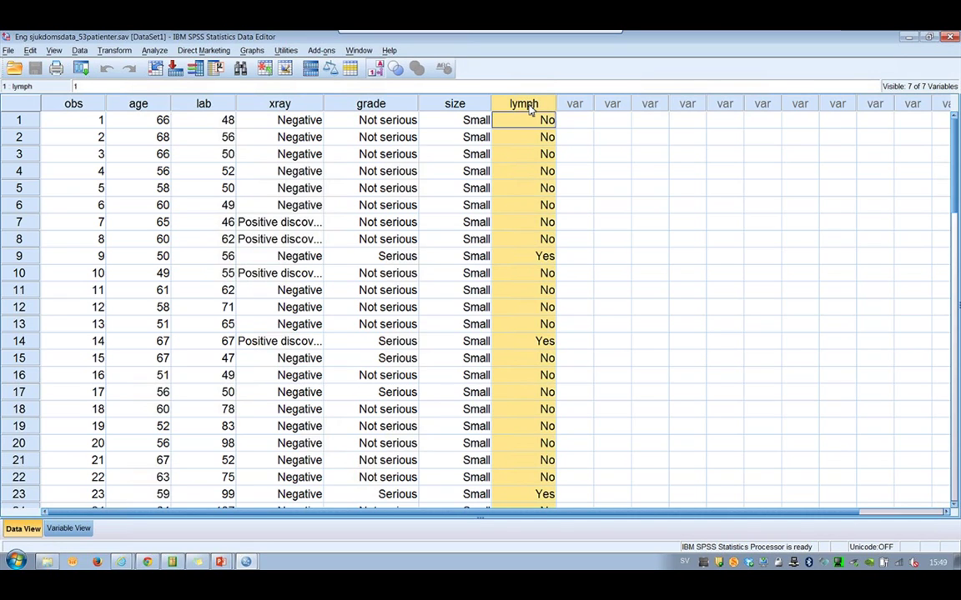
scroll(956, 178, down, 2)
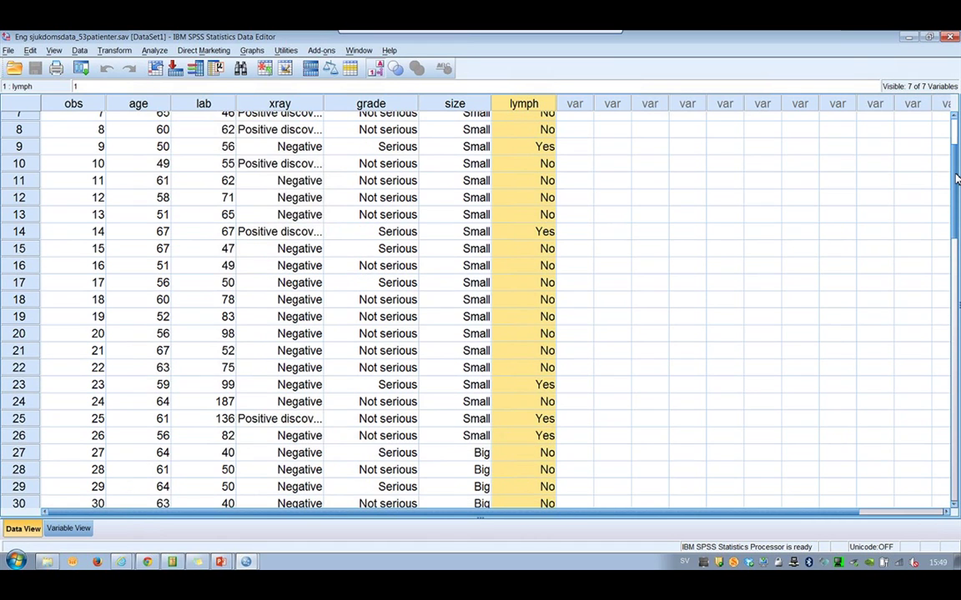
drag(957, 179, 957, 243)
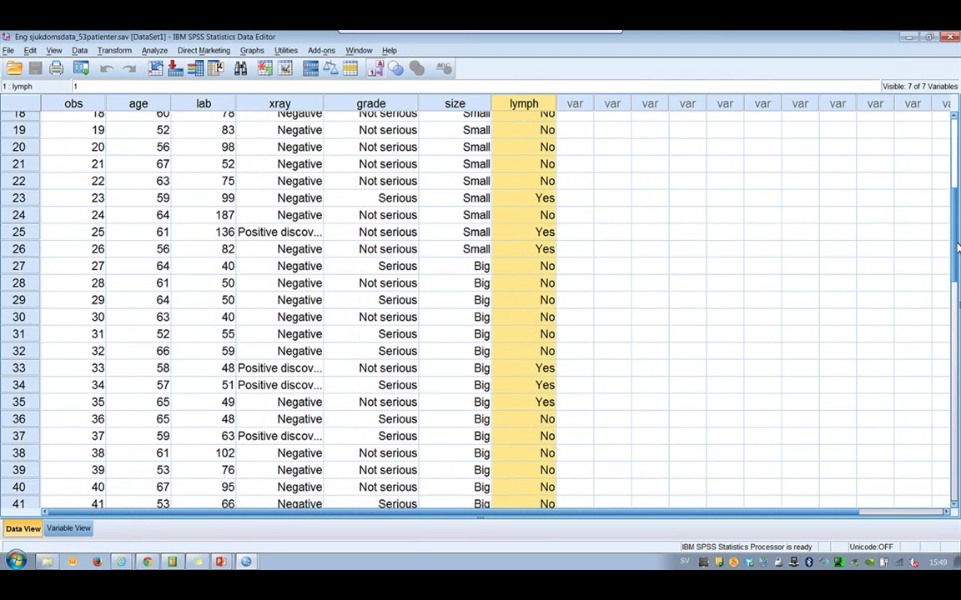
scroll(958, 248, down, 6)
drag(958, 247, 958, 321)
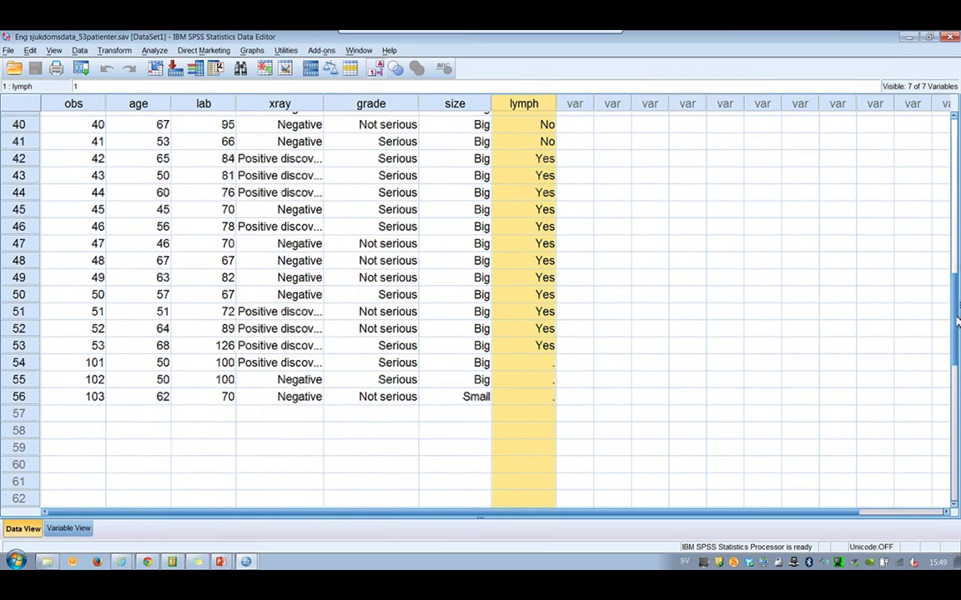
click(536, 364)
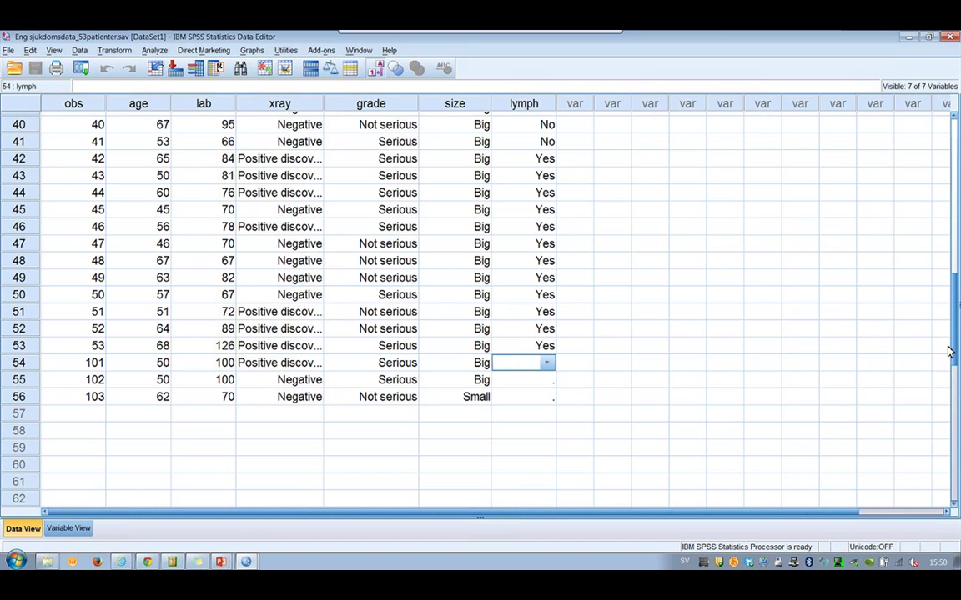
scroll(955, 350, up, 13)
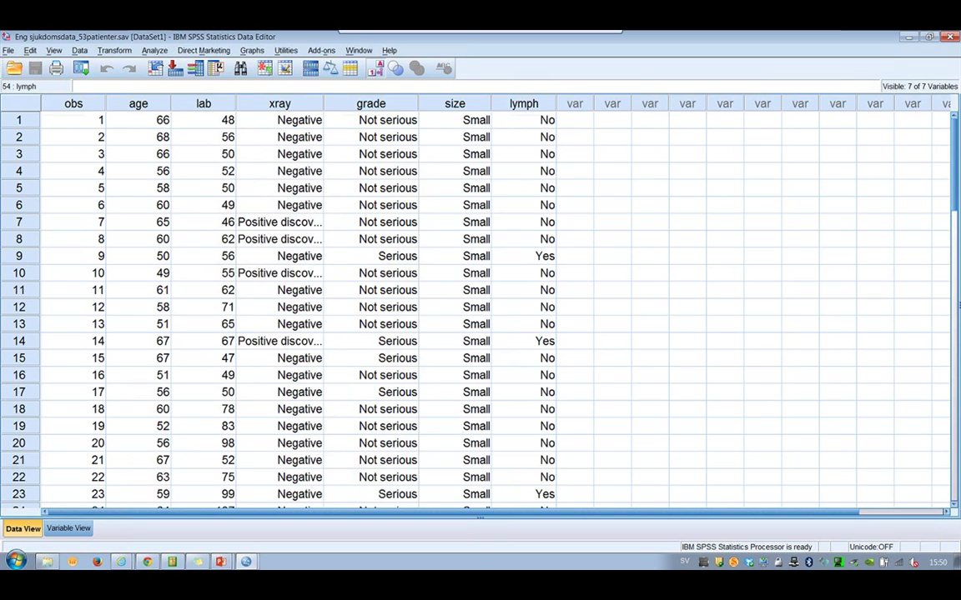
click(155, 50)
mouse_move(188, 79)
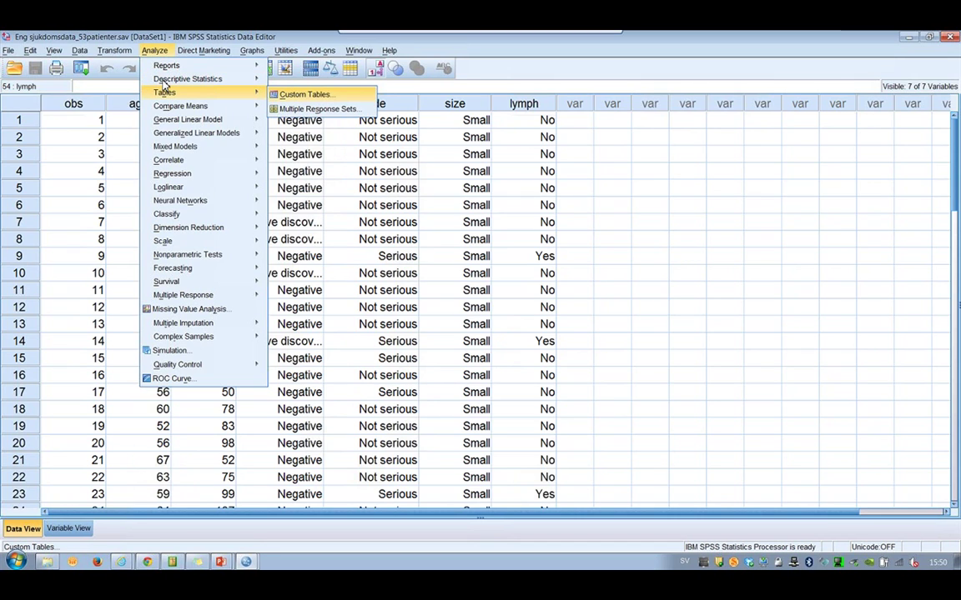
- Open Custom Tables, try age in the columns and remove it, and widen the variable list
click(304, 94)
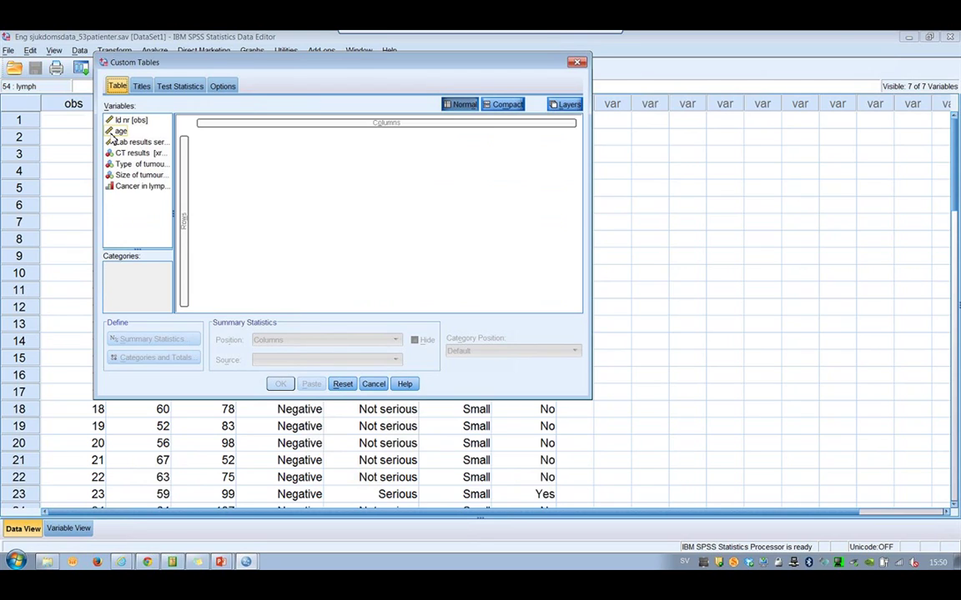
drag(120, 132, 276, 133)
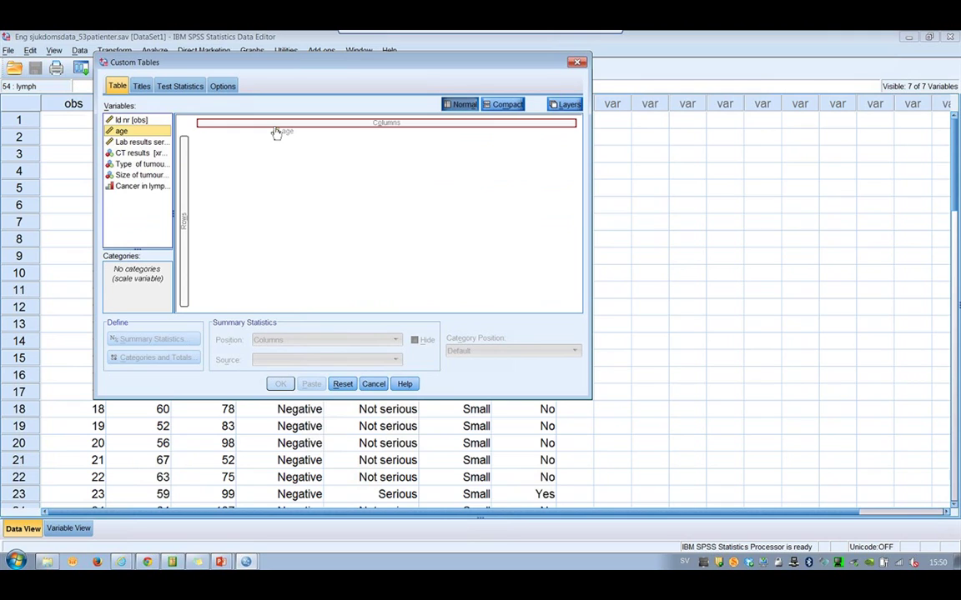
drag(276, 133, 276, 132)
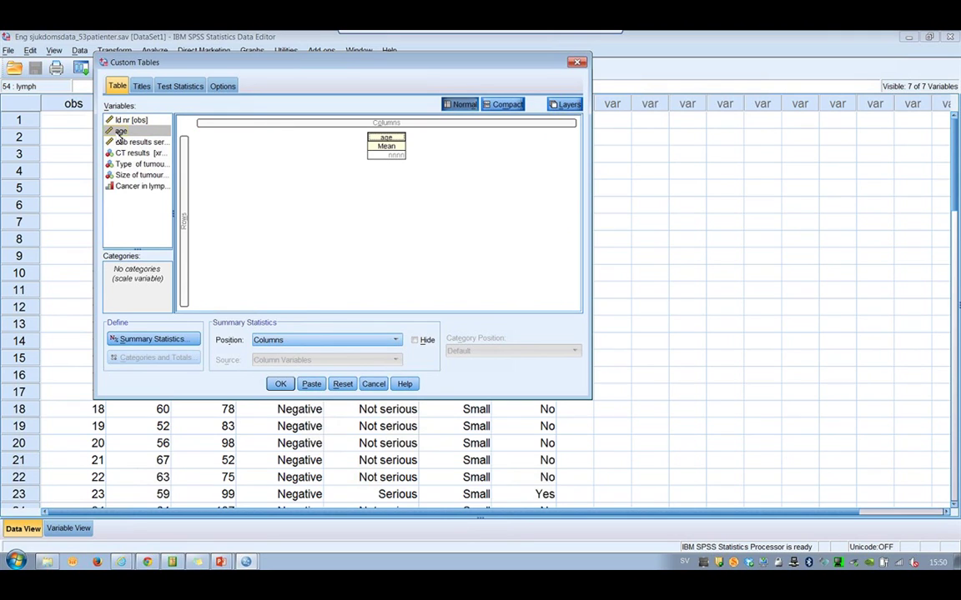
drag(120, 139, 293, 149)
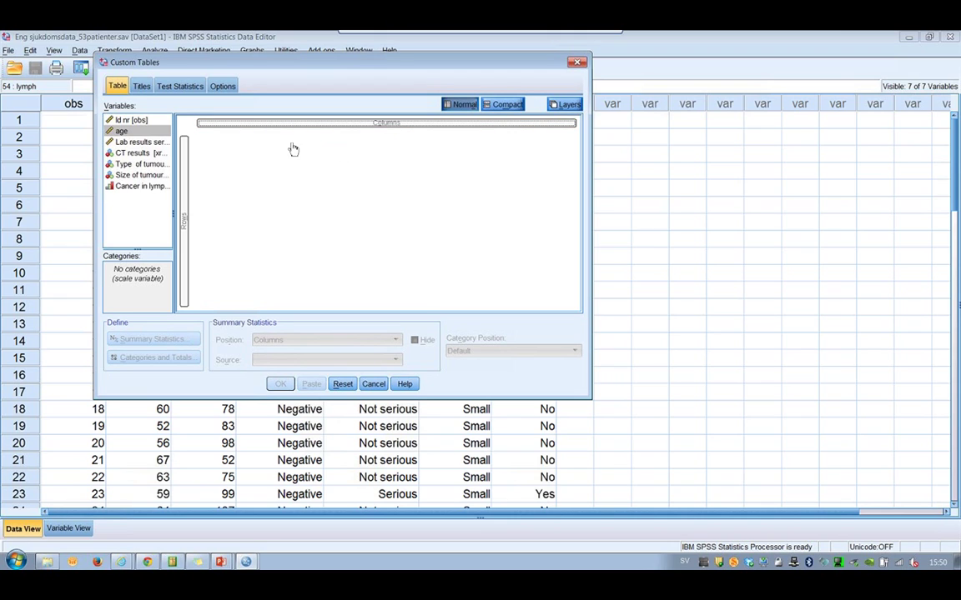
drag(94, 187, 60, 186)
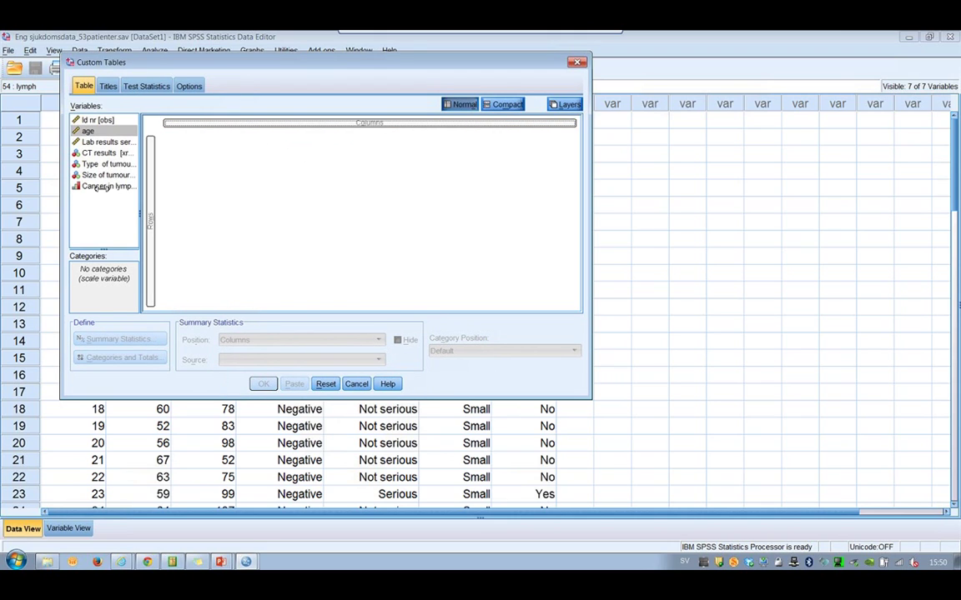
drag(140, 194, 193, 194)
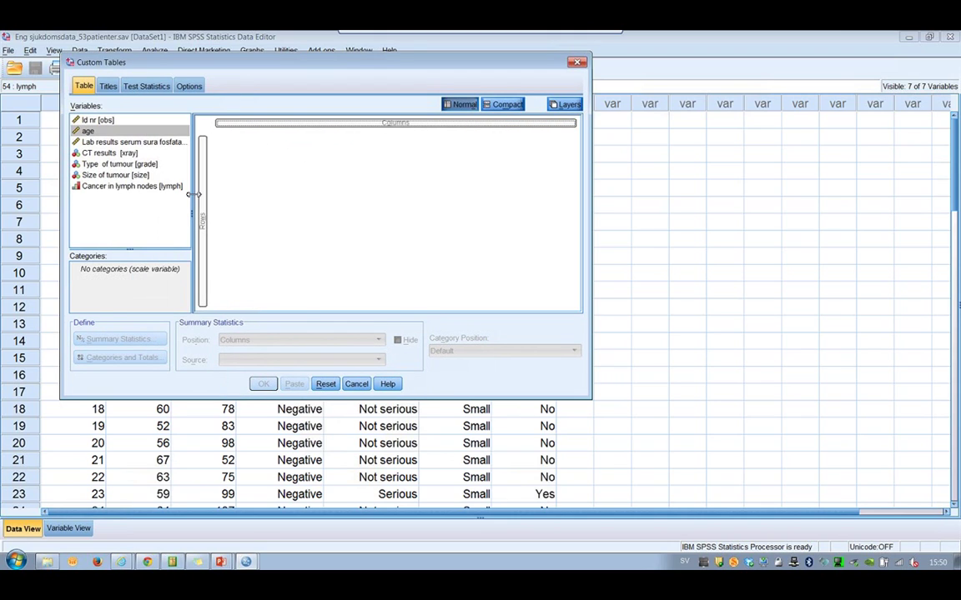
- Put Cancer in lymph nodes in the columns and Type of tumour in the rows, then run it
click(141, 188)
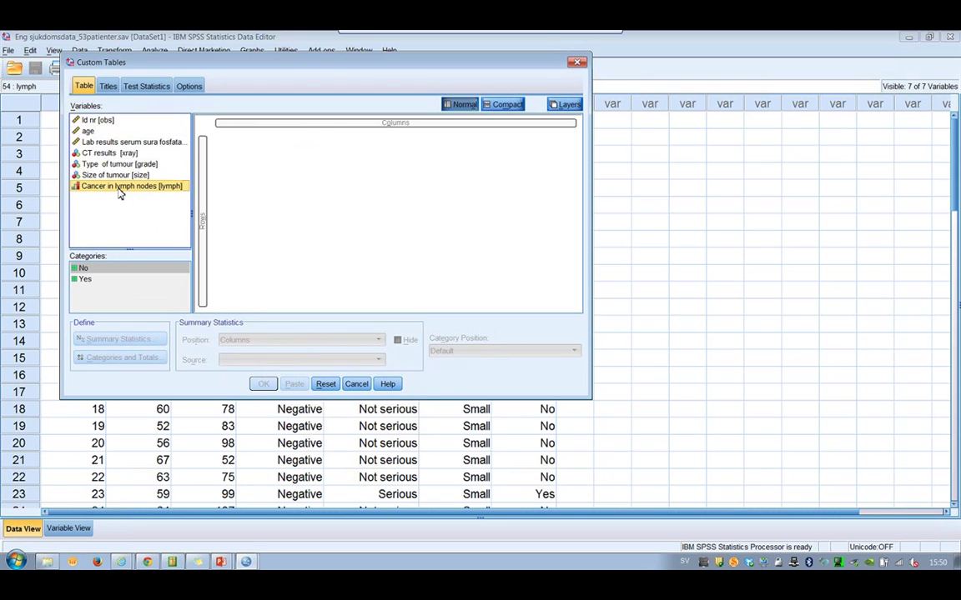
drag(120, 193, 120, 194)
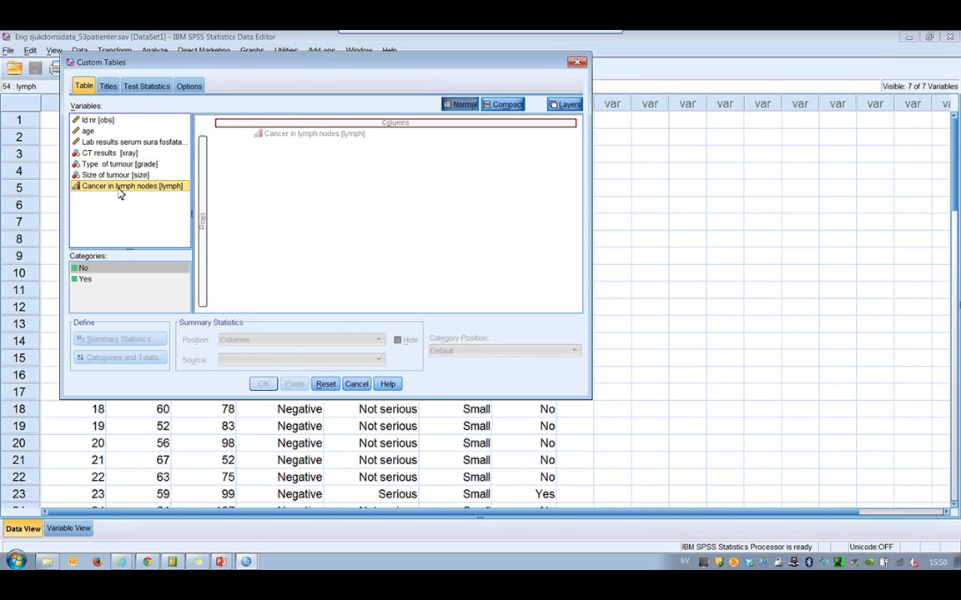
drag(120, 193, 260, 133)
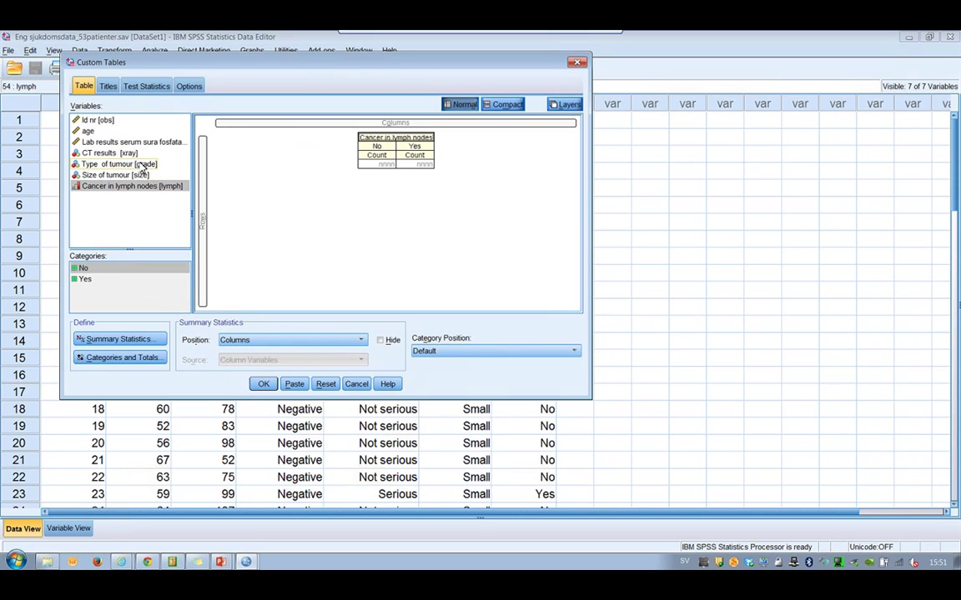
drag(142, 166, 149, 169)
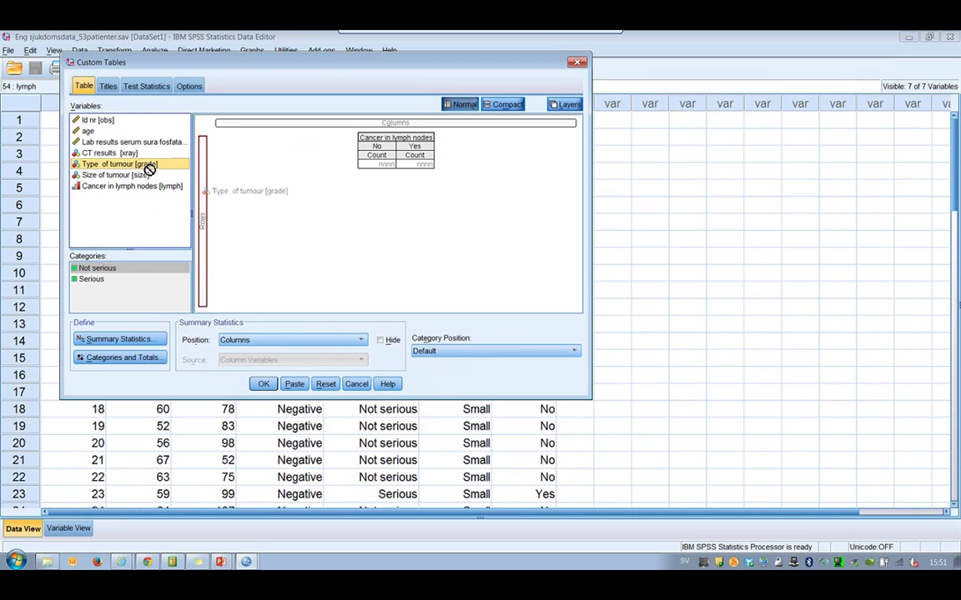
drag(149, 169, 206, 192)
click(264, 384)
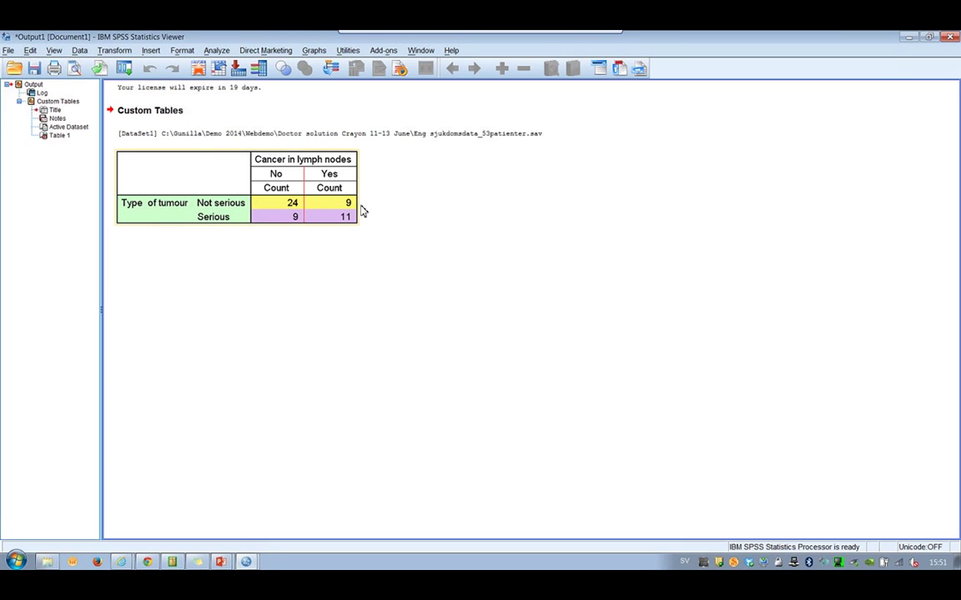
- Show the list of recently used dialogs over the tumour-by-lymph crosstab output
click(124, 69)
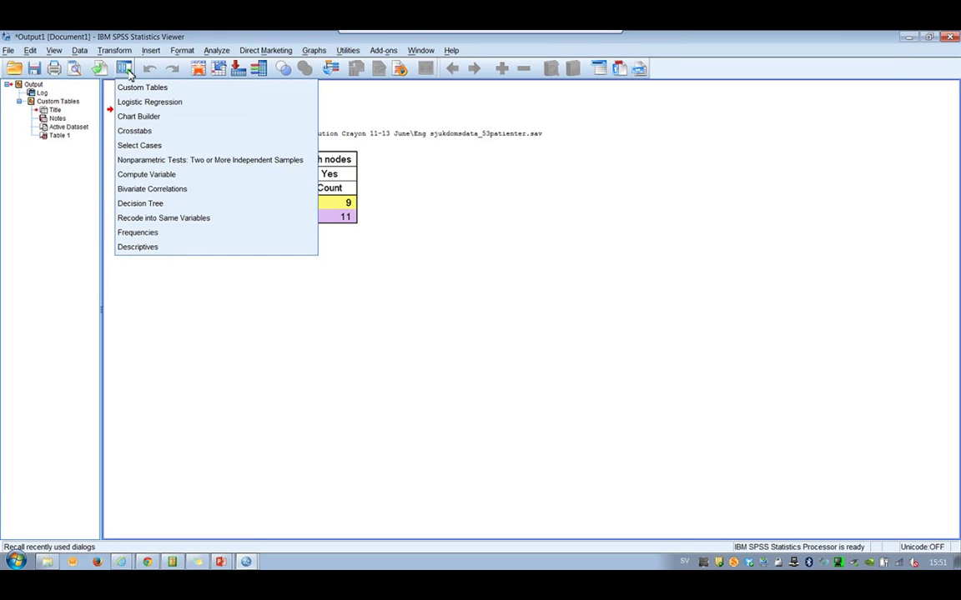
- Reopen Custom Tables, replace Count with Row N % for the lymph-node columns, and run it
click(146, 87)
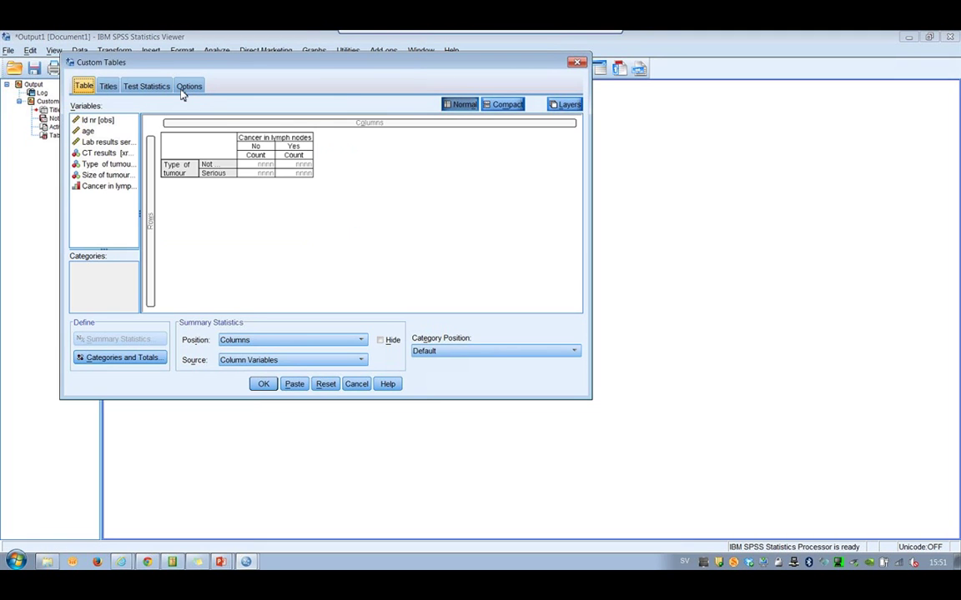
click(266, 139)
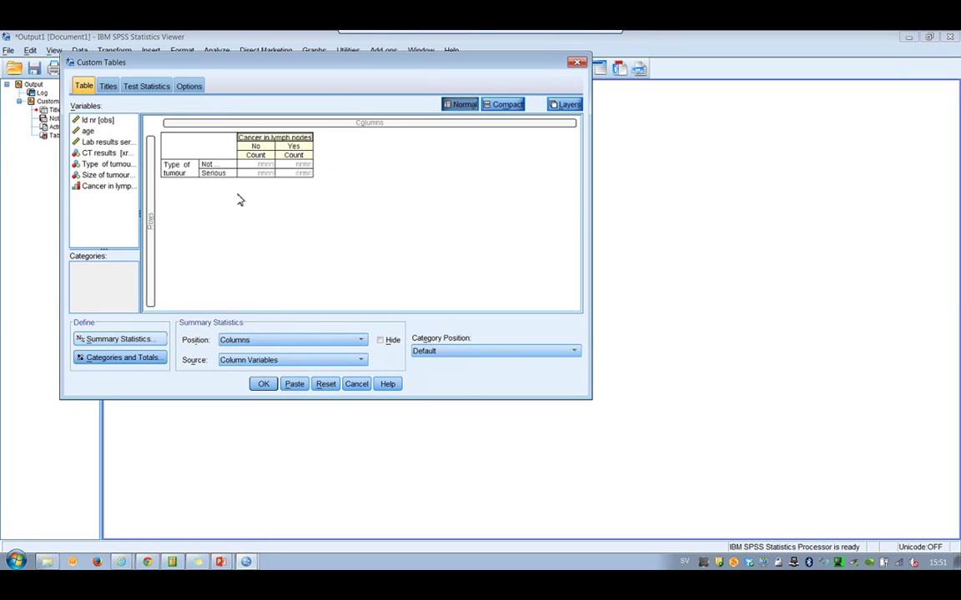
click(140, 344)
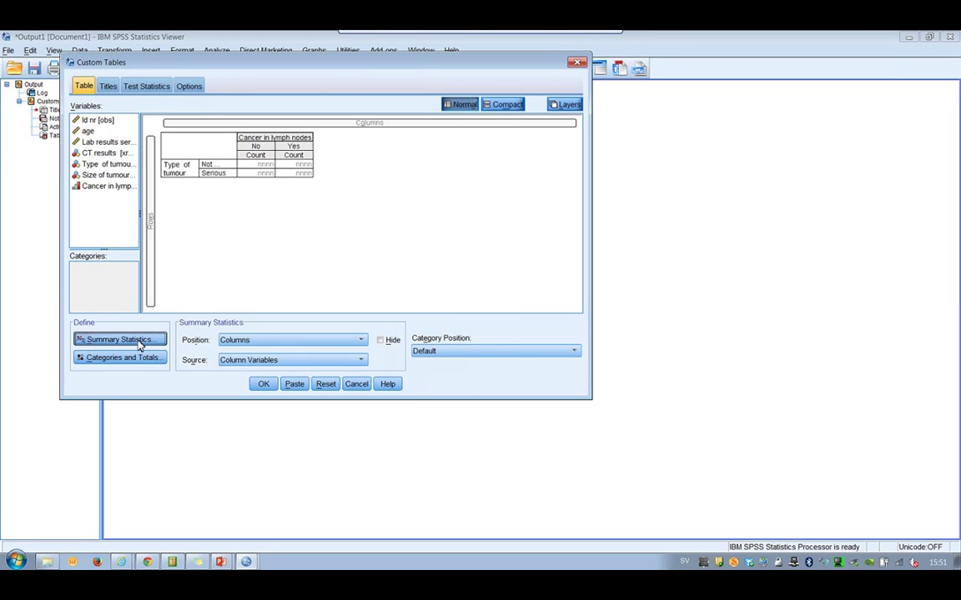
click(190, 181)
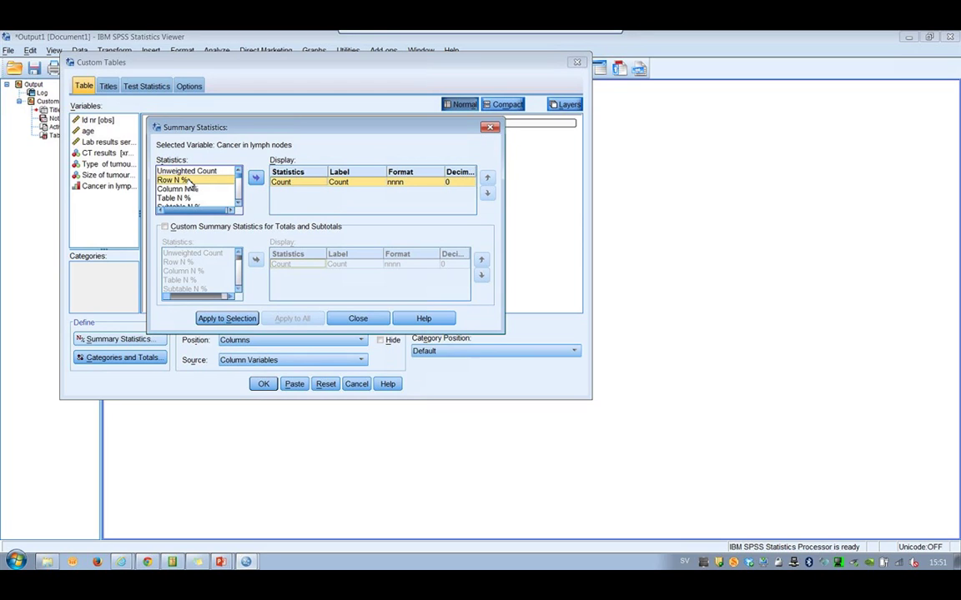
click(257, 179)
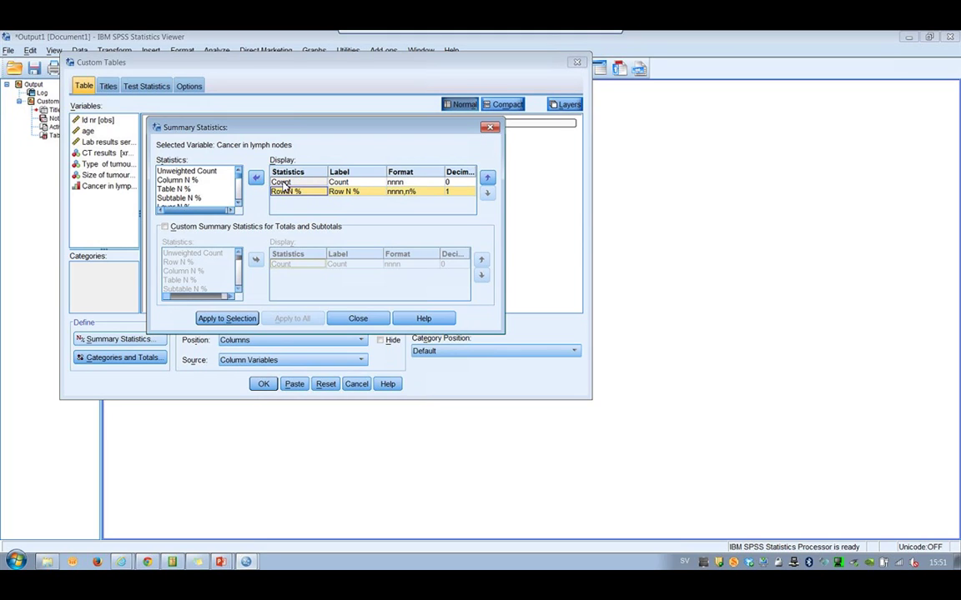
double_click(281, 183)
click(228, 319)
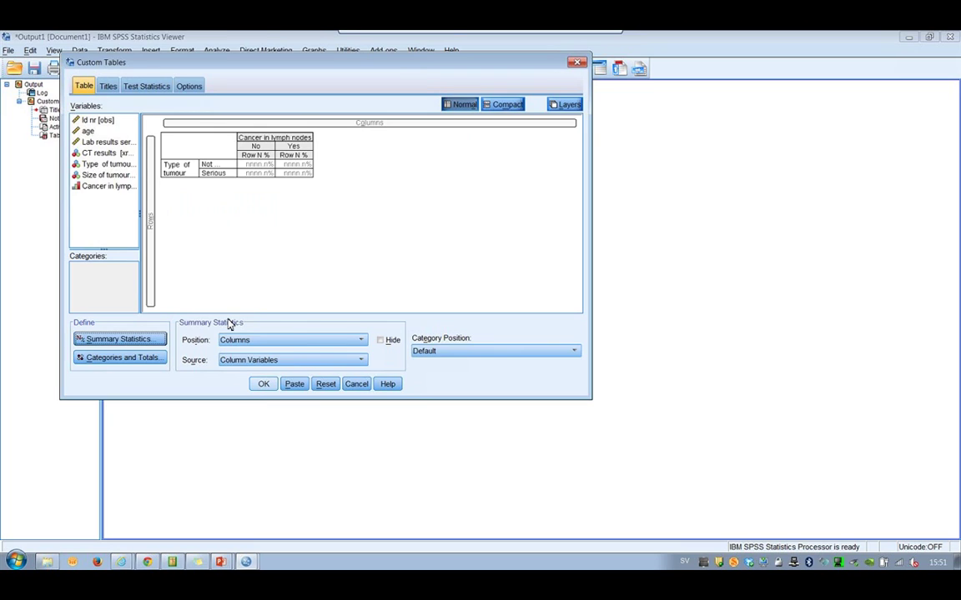
click(265, 384)
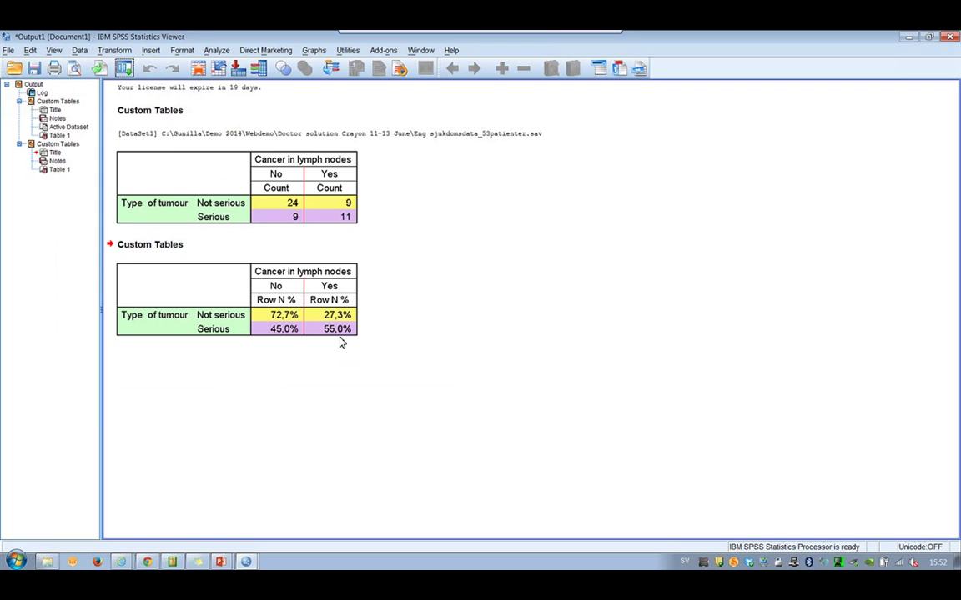
- Start a new Chart Builder chart and place a clustered bar chart on the canvas
click(315, 51)
click(328, 66)
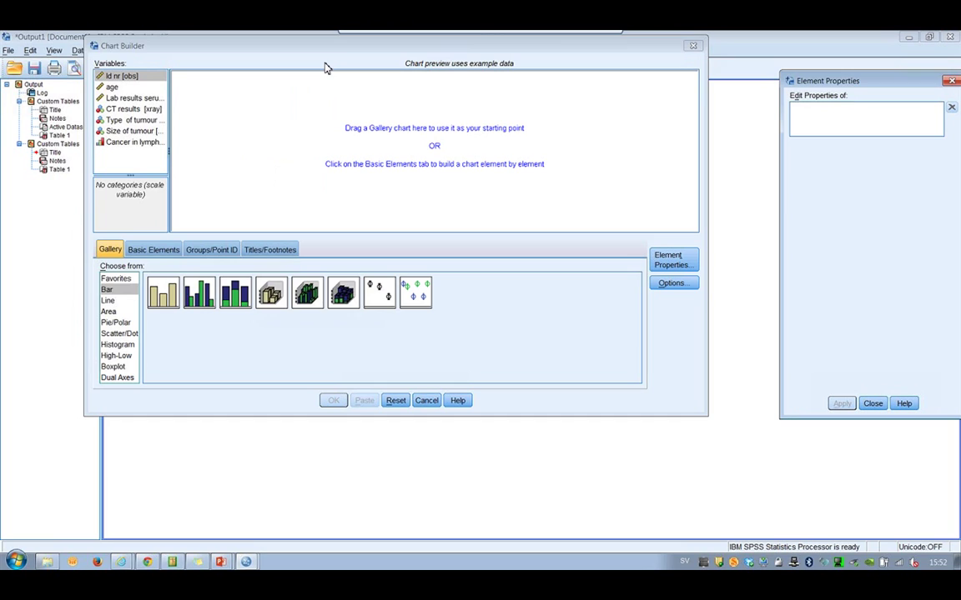
click(113, 367)
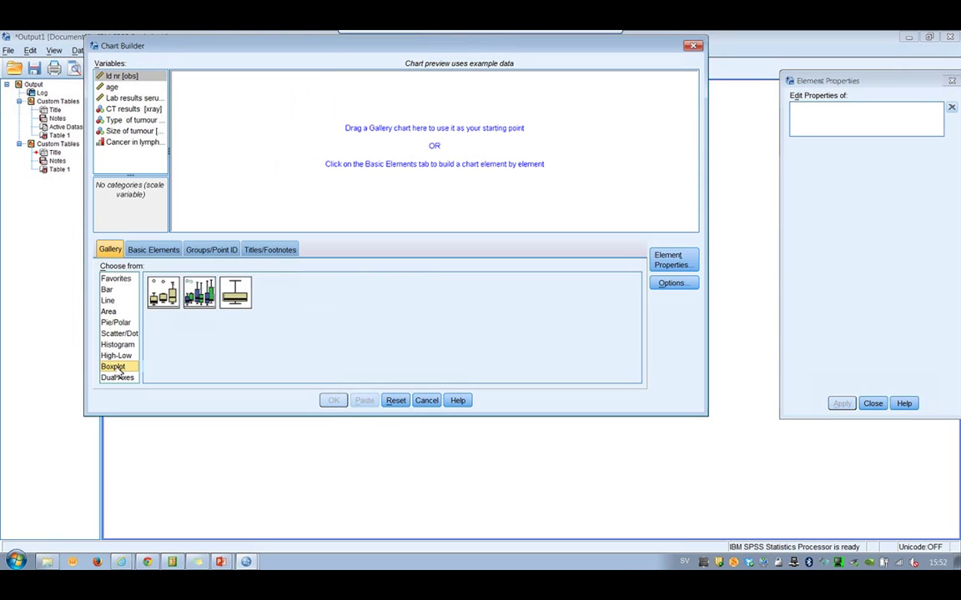
click(106, 290)
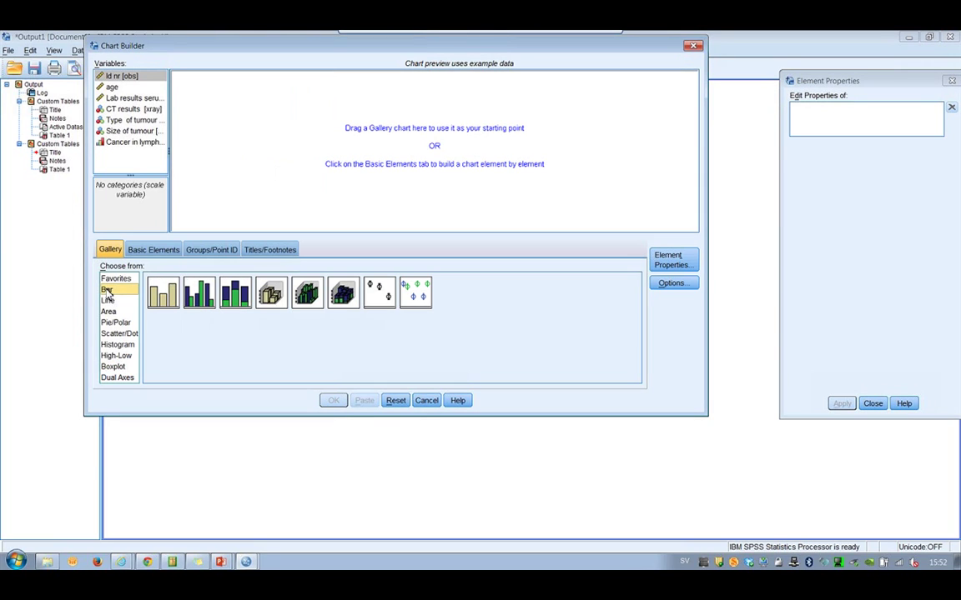
drag(200, 295, 266, 173)
drag(203, 301, 268, 175)
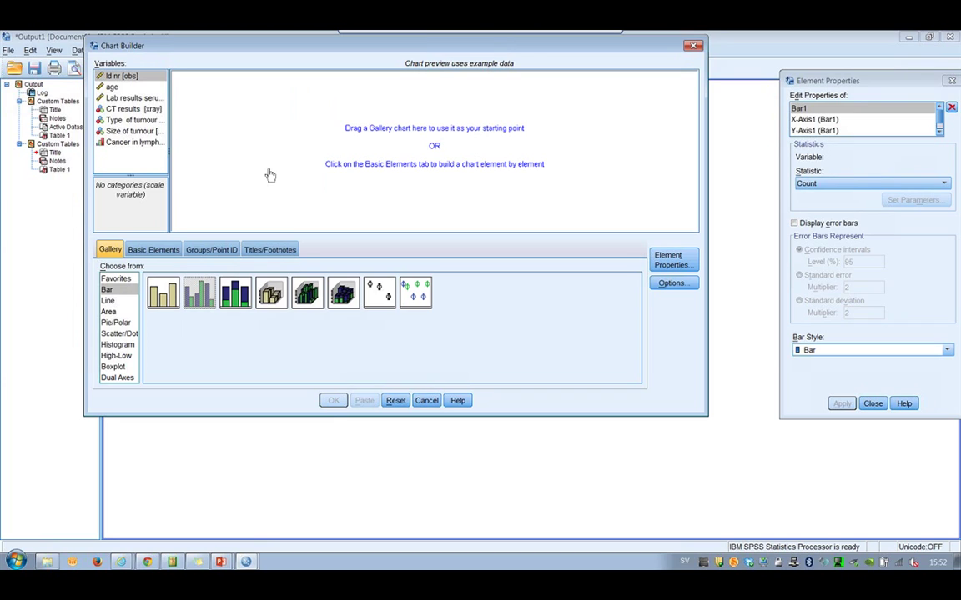
drag(270, 174, 275, 179)
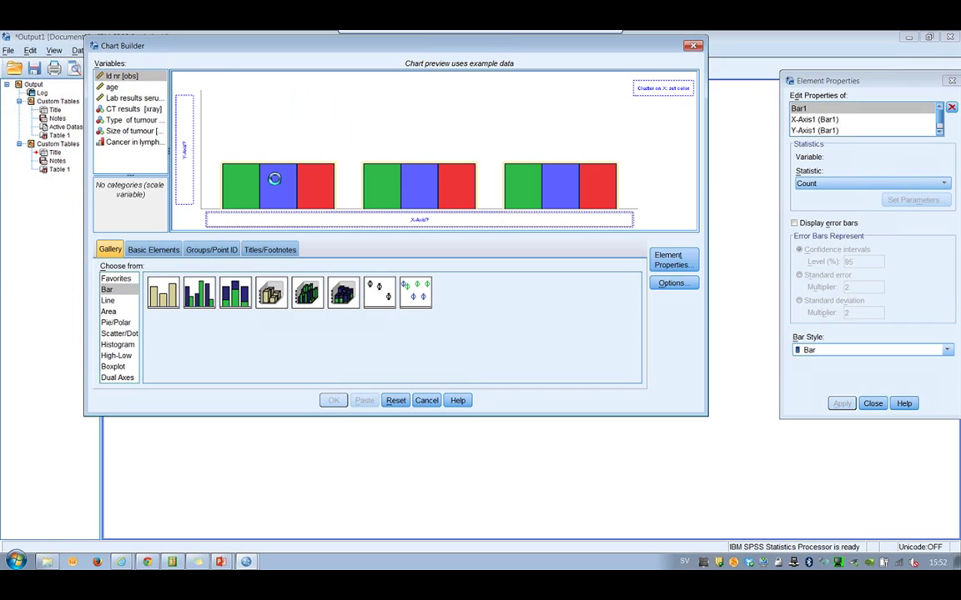
- Put Type of tumour on the x-axis and cluster the bars by Cancer in lymph nodes
click(134, 123)
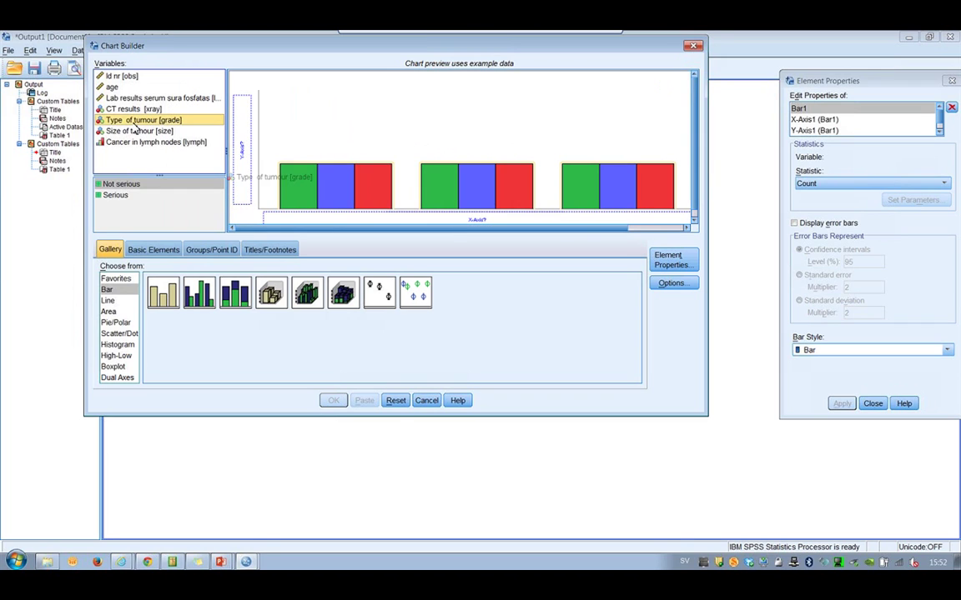
drag(135, 124, 288, 220)
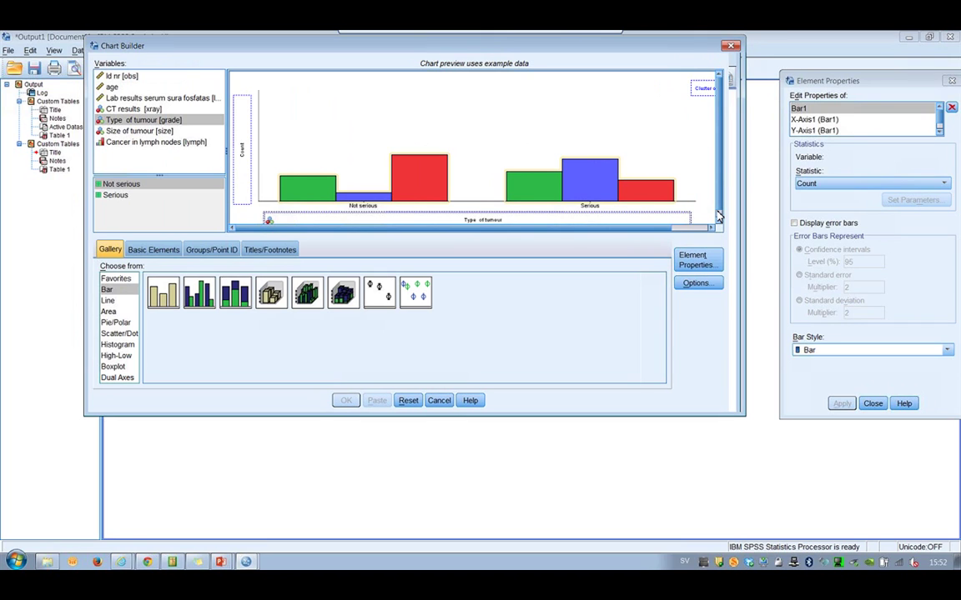
drag(719, 216, 769, 215)
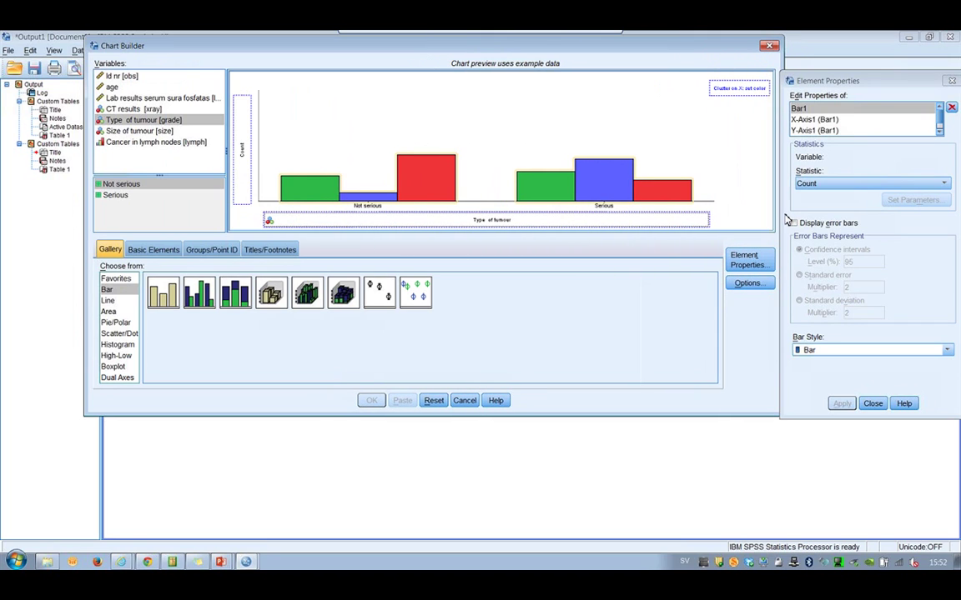
click(125, 142)
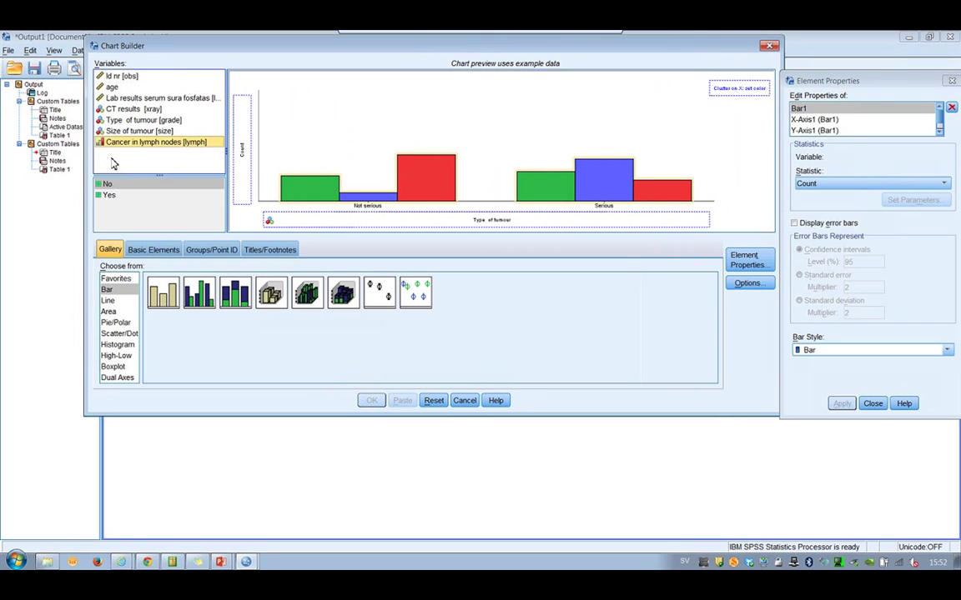
drag(123, 143, 734, 94)
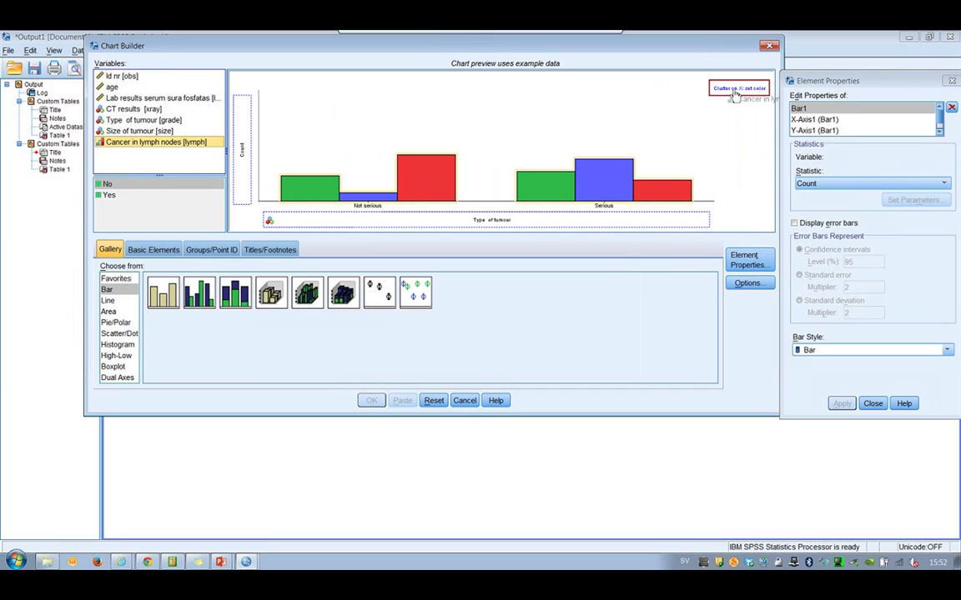
drag(734, 94, 732, 100)
drag(732, 100, 732, 94)
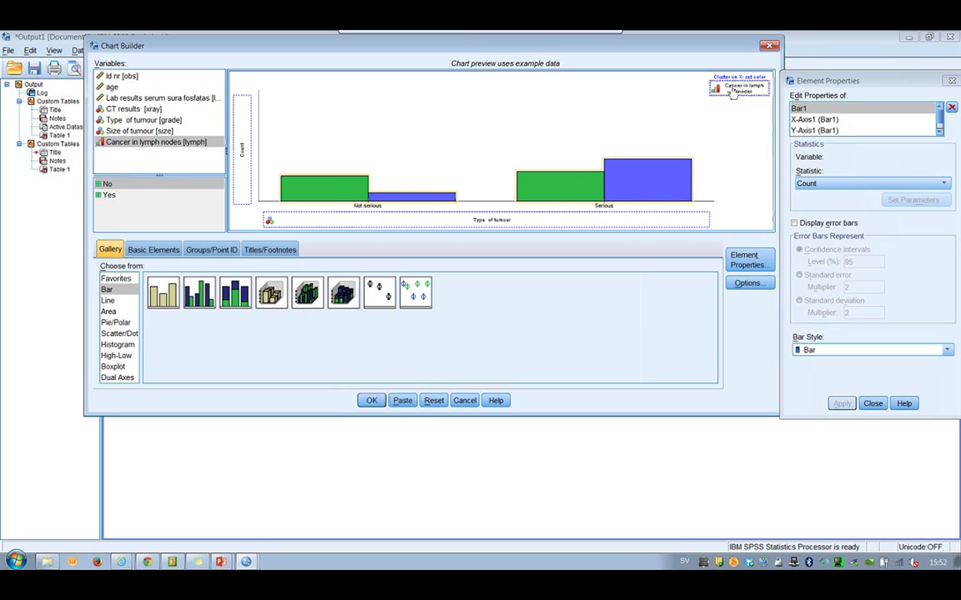
- Set the bar statistic to Percentage computed within each x-axis category and apply it
click(871, 185)
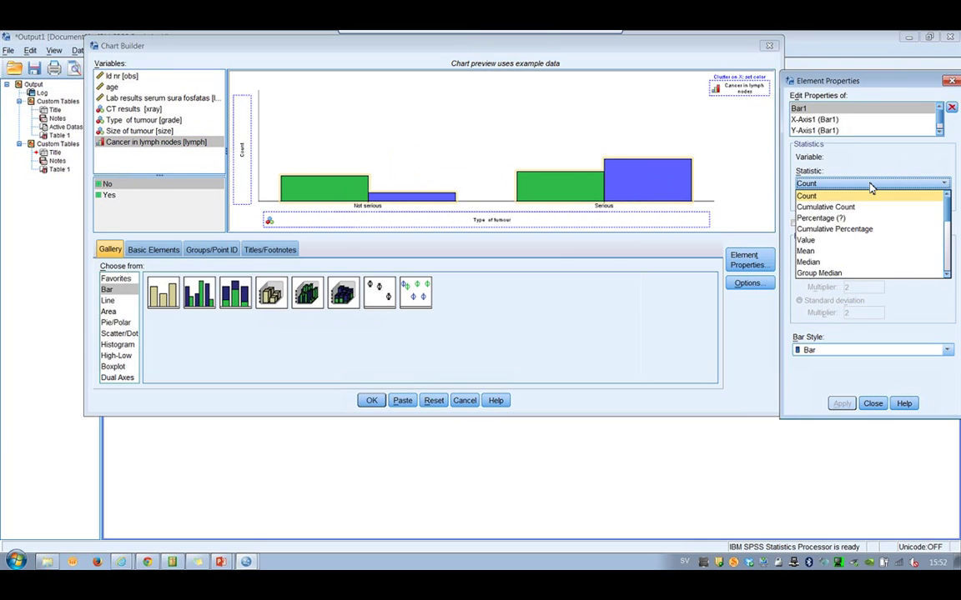
click(866, 218)
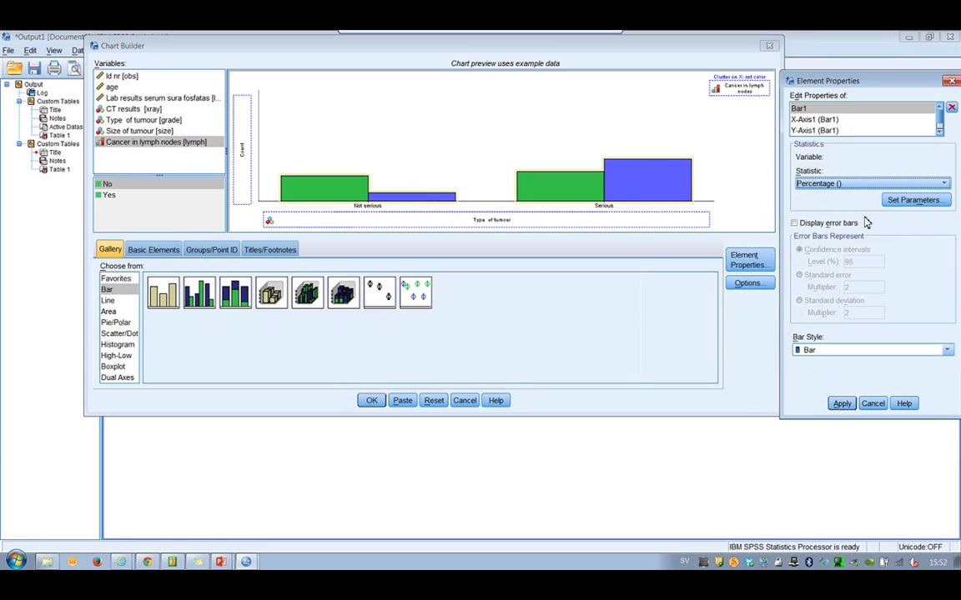
click(895, 205)
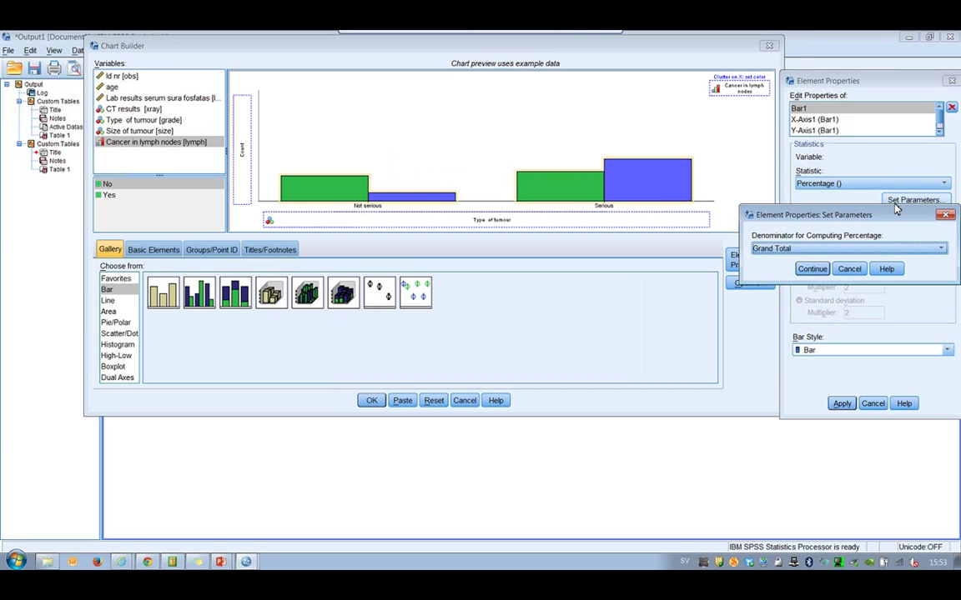
click(900, 250)
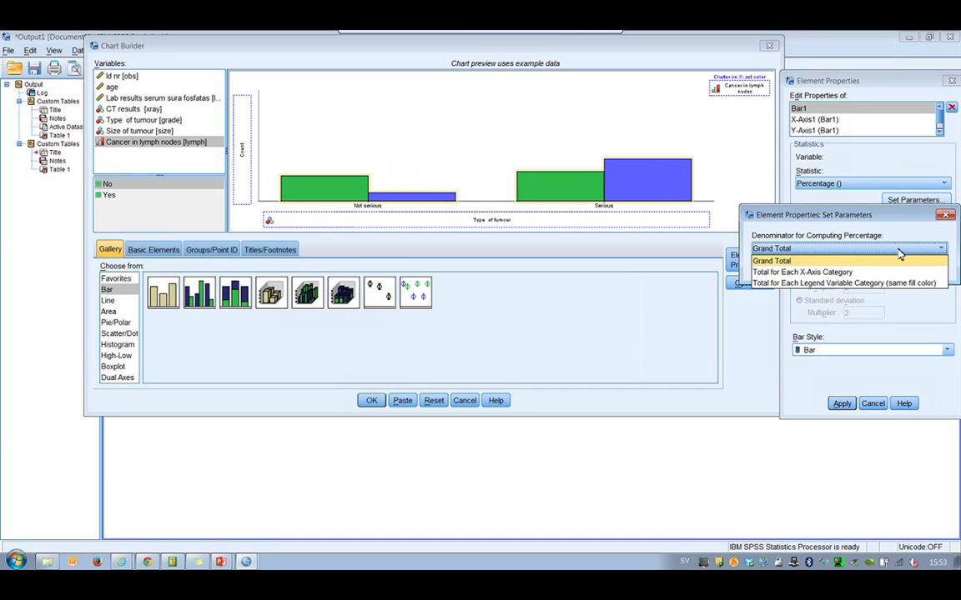
click(842, 273)
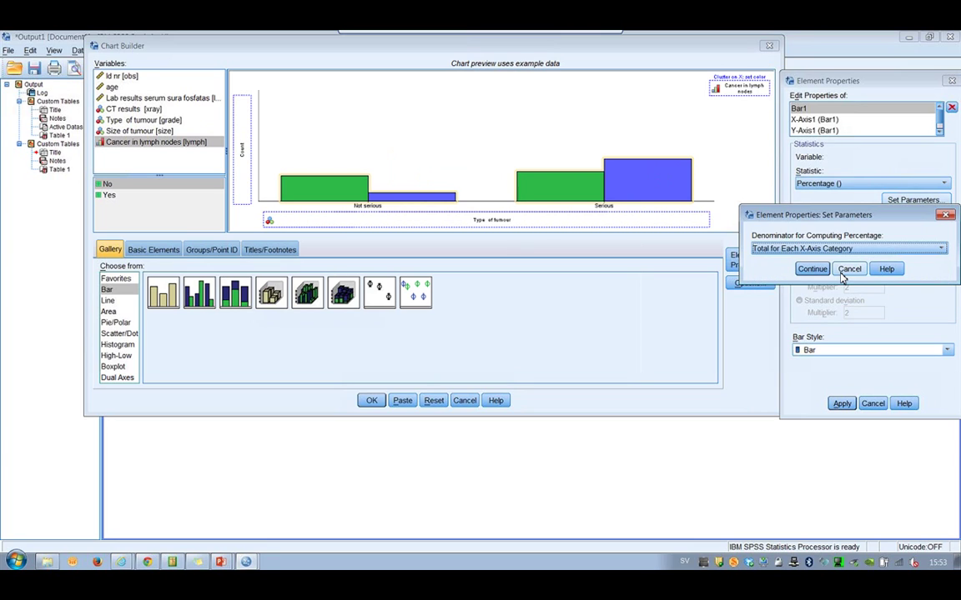
click(823, 270)
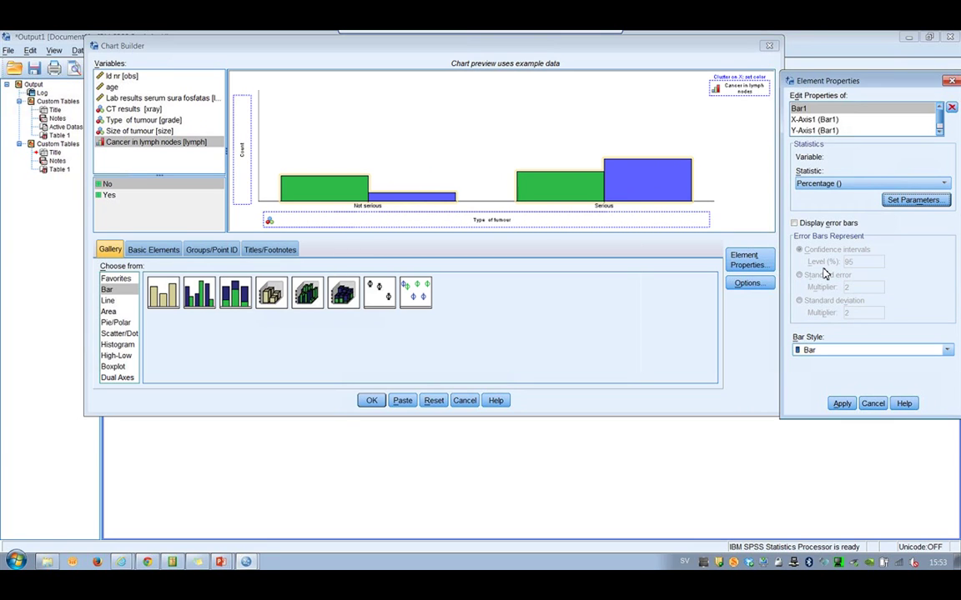
click(841, 403)
click(432, 407)
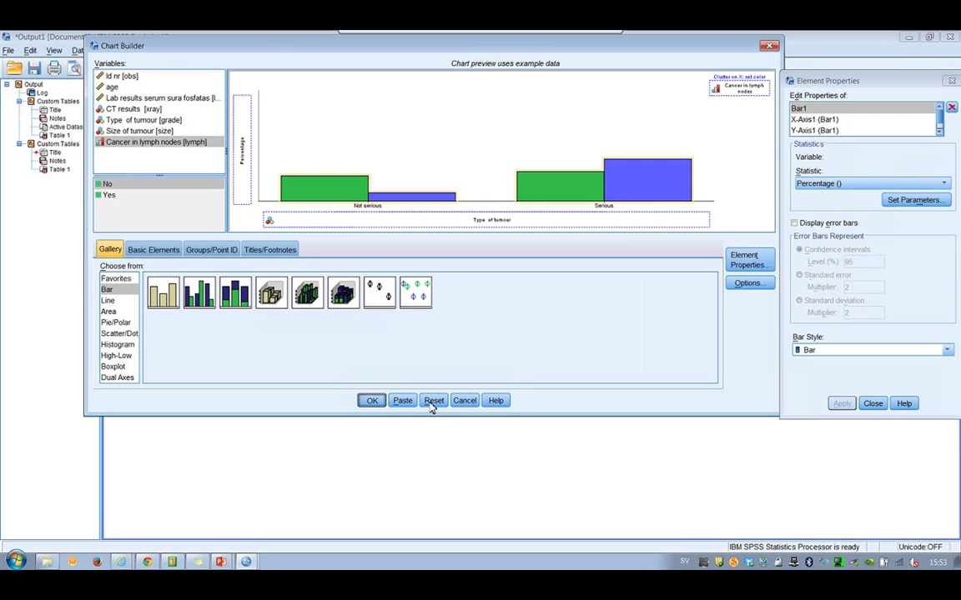
- Generate the percentage bar chart, then select and activate the Row N % table for editing
click(367, 404)
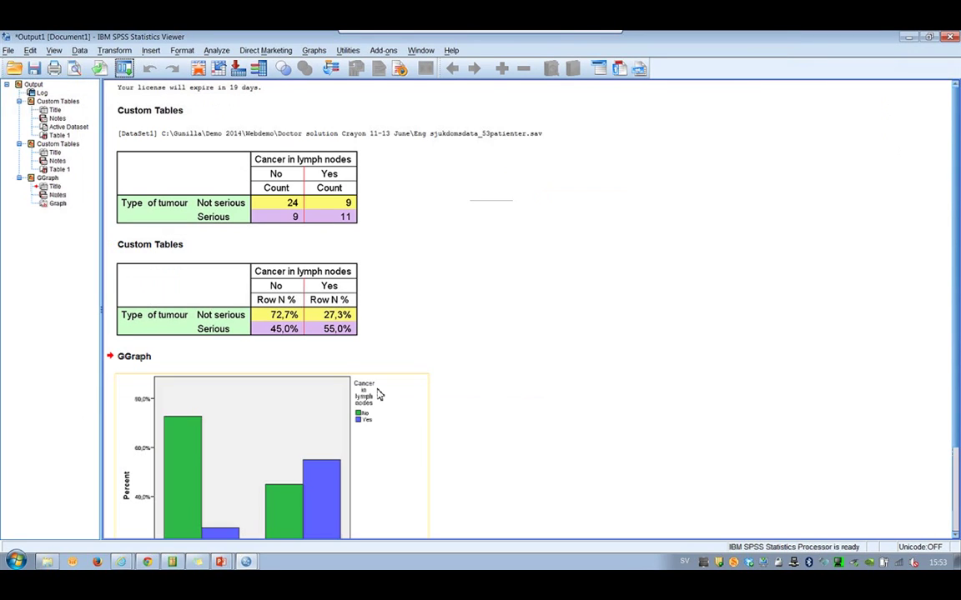
scroll(379, 390, down, 3)
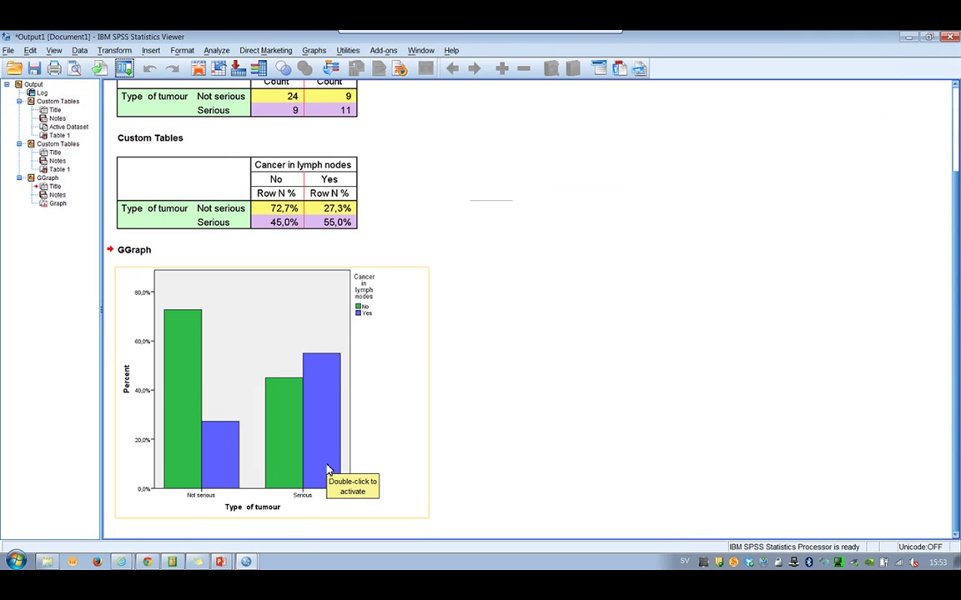
key(Up)
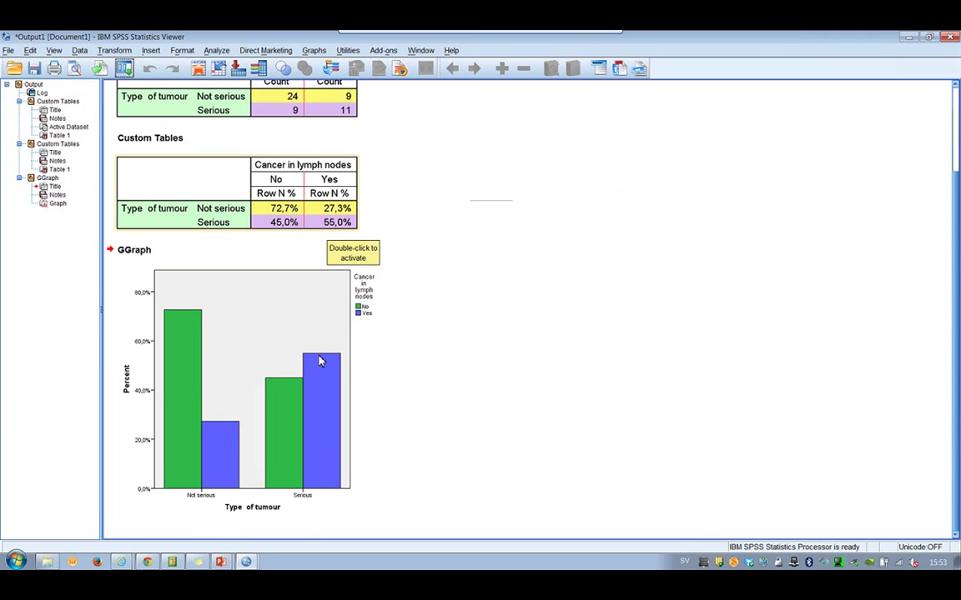
key(Down)
click(329, 225)
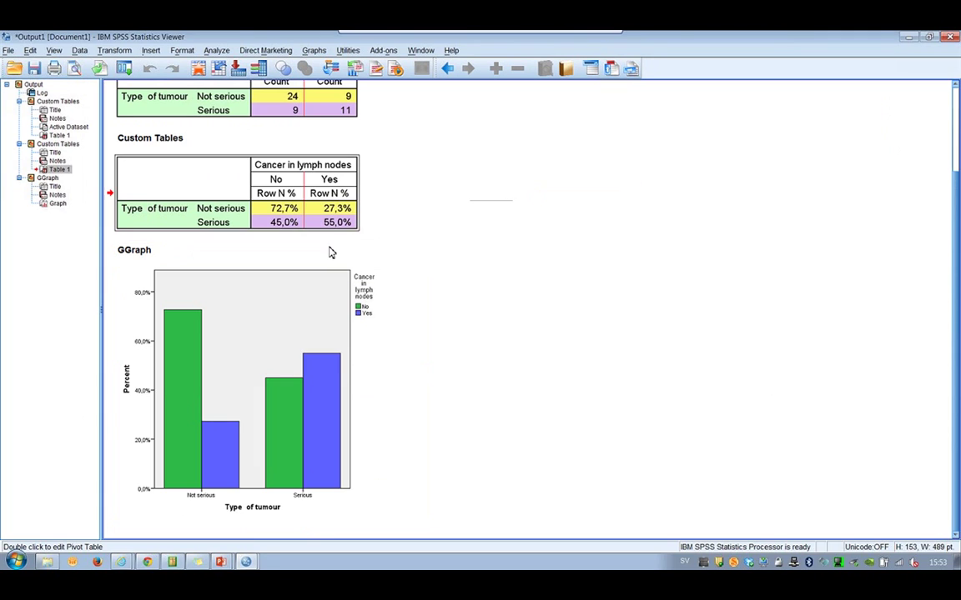
click(312, 219)
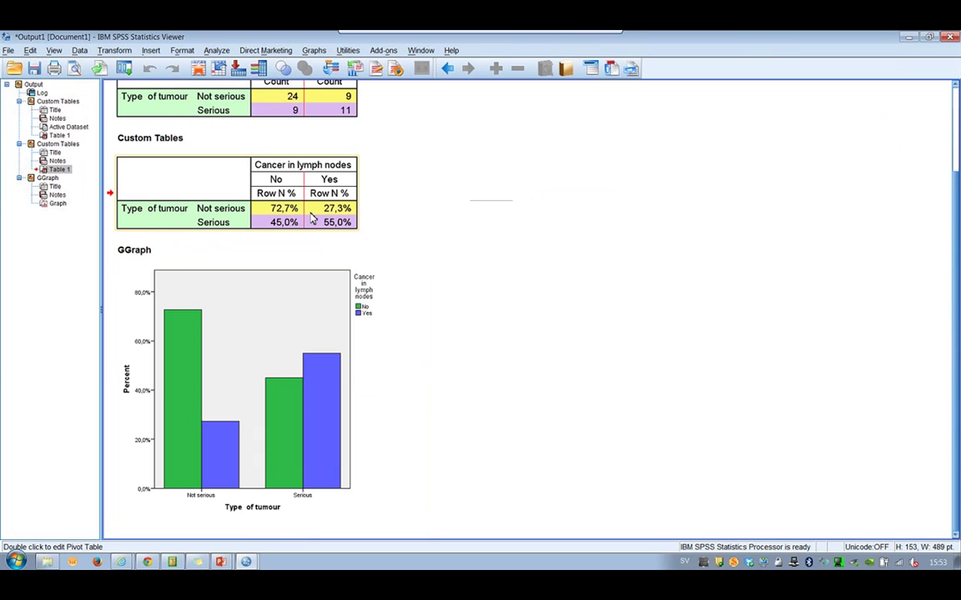
double_click(317, 217)
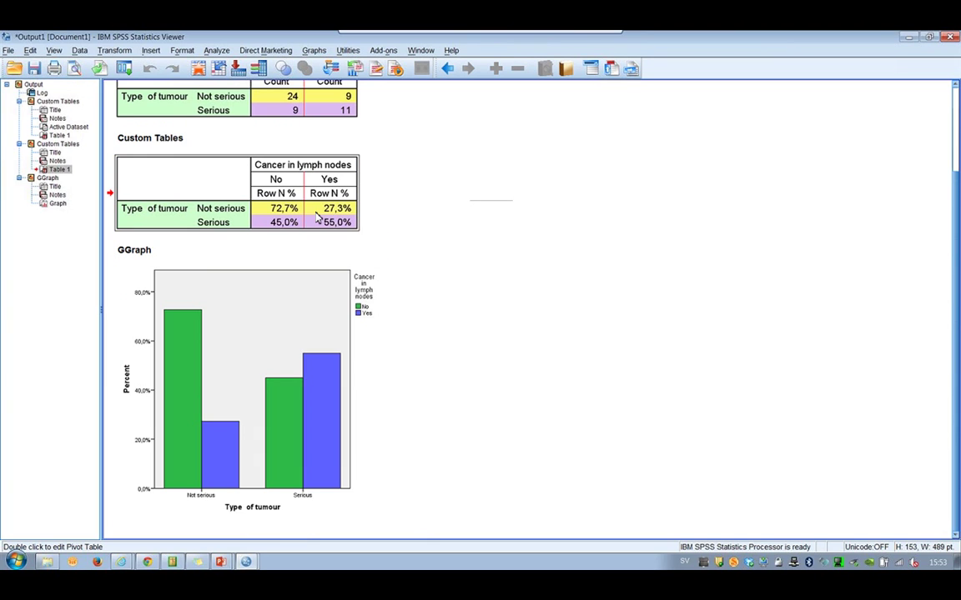
- Recall Custom Tables and drag CT results into Rows as the outer layer above Type of tumour
click(127, 68)
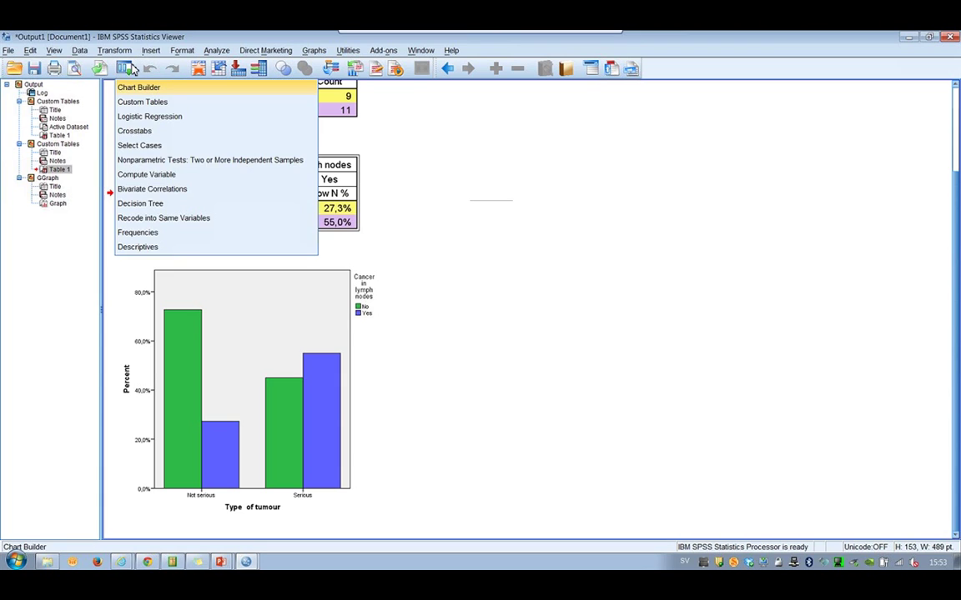
click(135, 87)
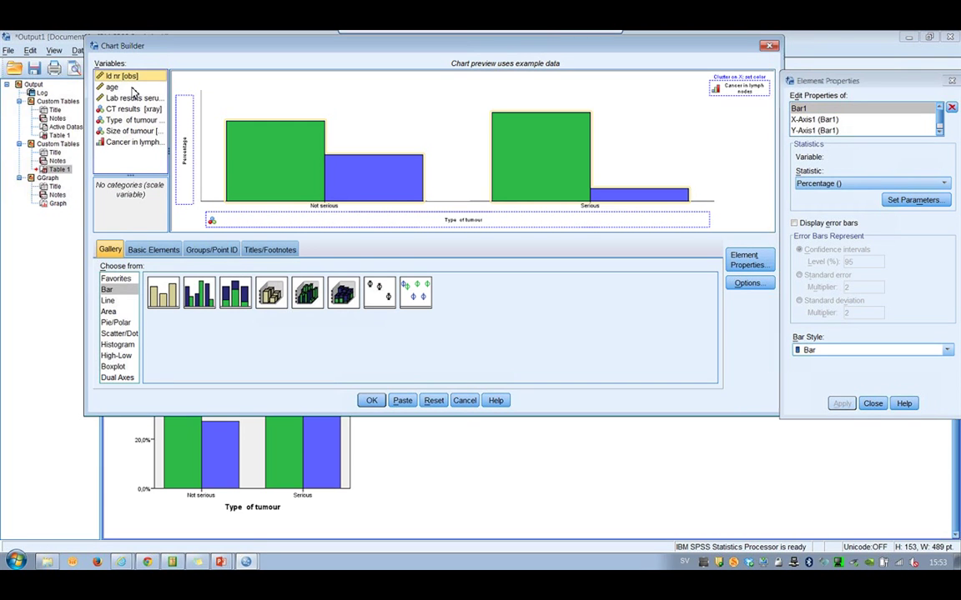
key(Escape)
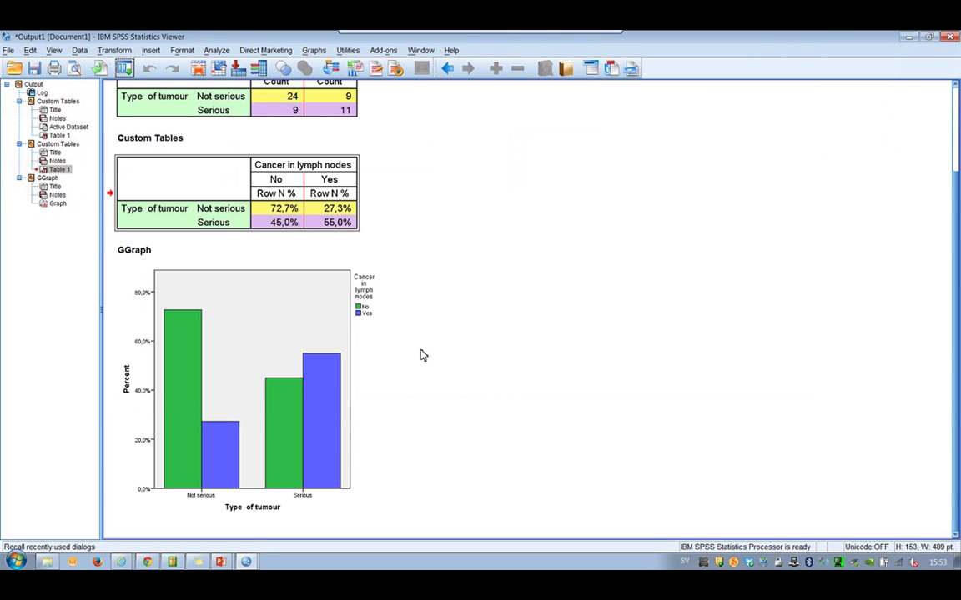
click(125, 71)
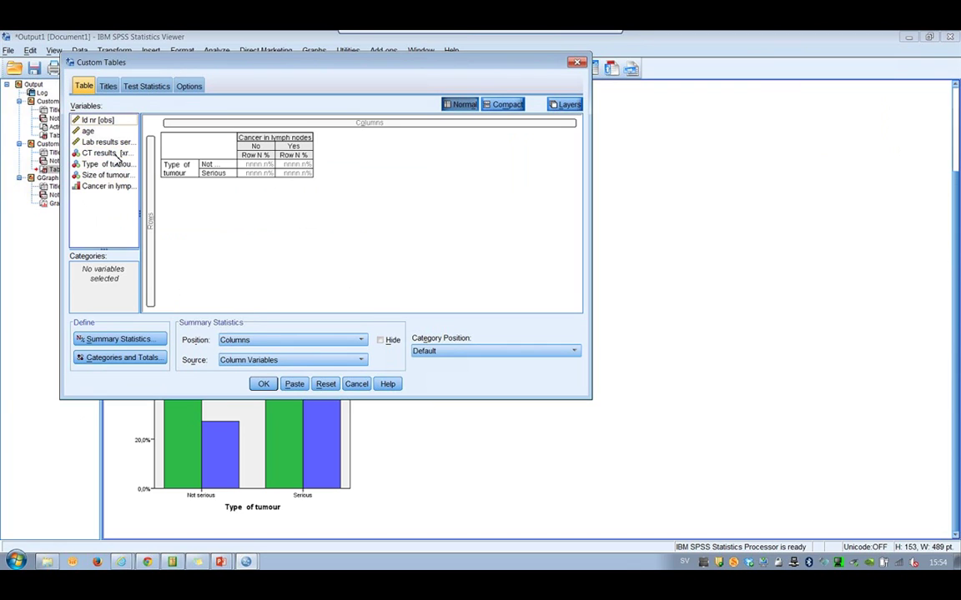
drag(117, 155, 168, 175)
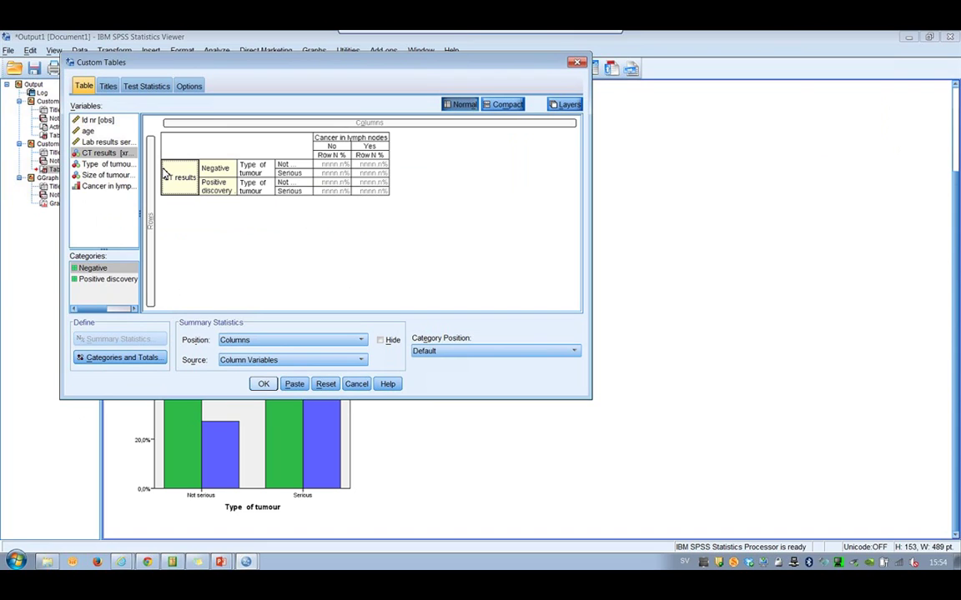
- Create the lymph-node cancer row-percentage table by CT result and tumour type, then select the output chart
click(268, 386)
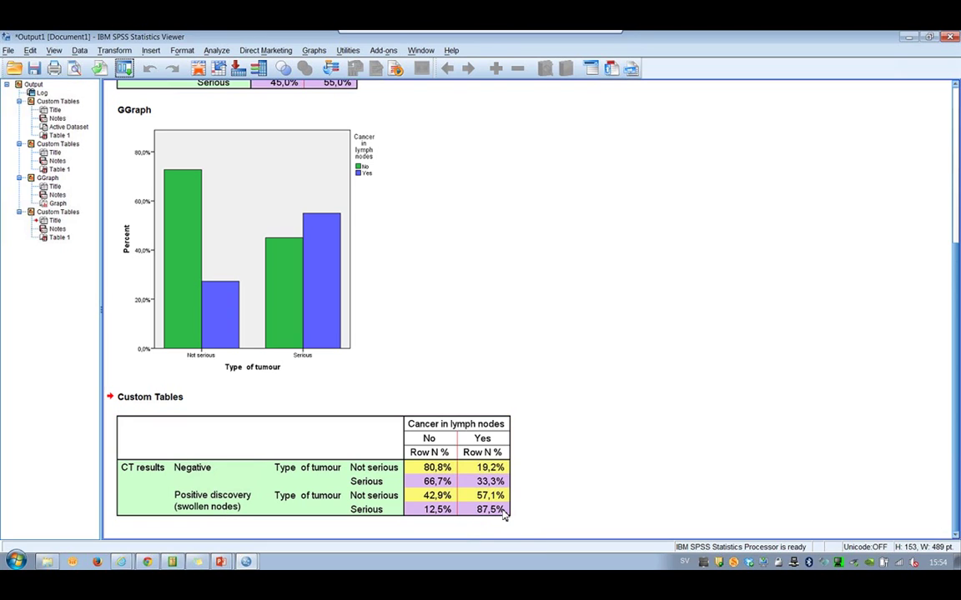
key(Up)
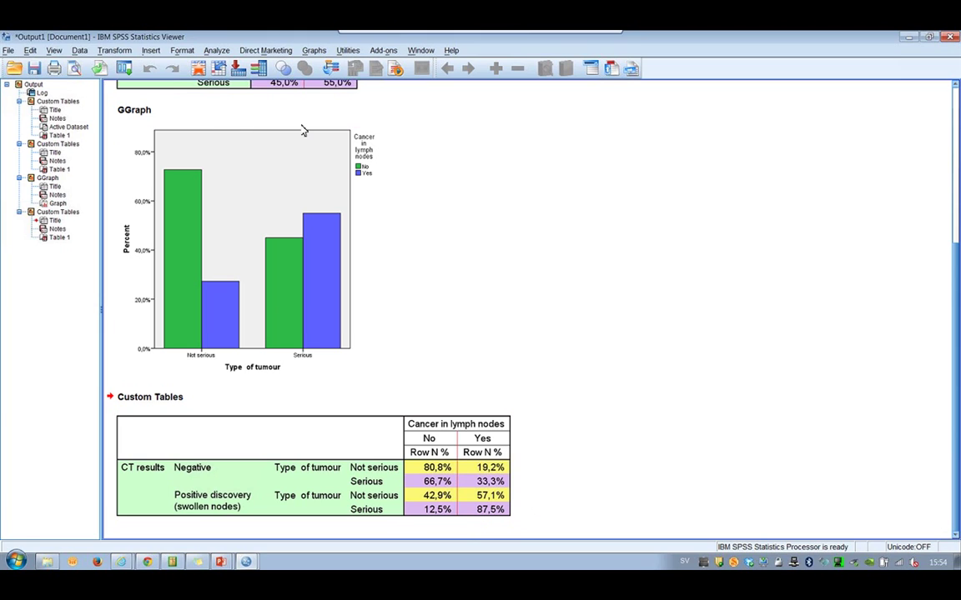
- Present the PowerPoint slide show through 'Example on a model: Regression', then return to SPSS
click(219, 51)
key(alt+Tab)
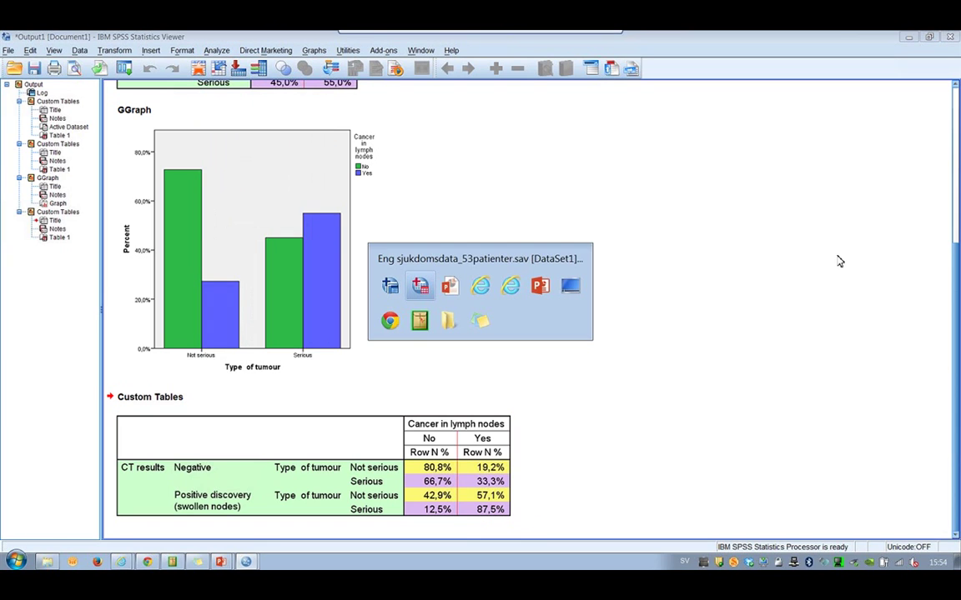
key(alt+Tab)
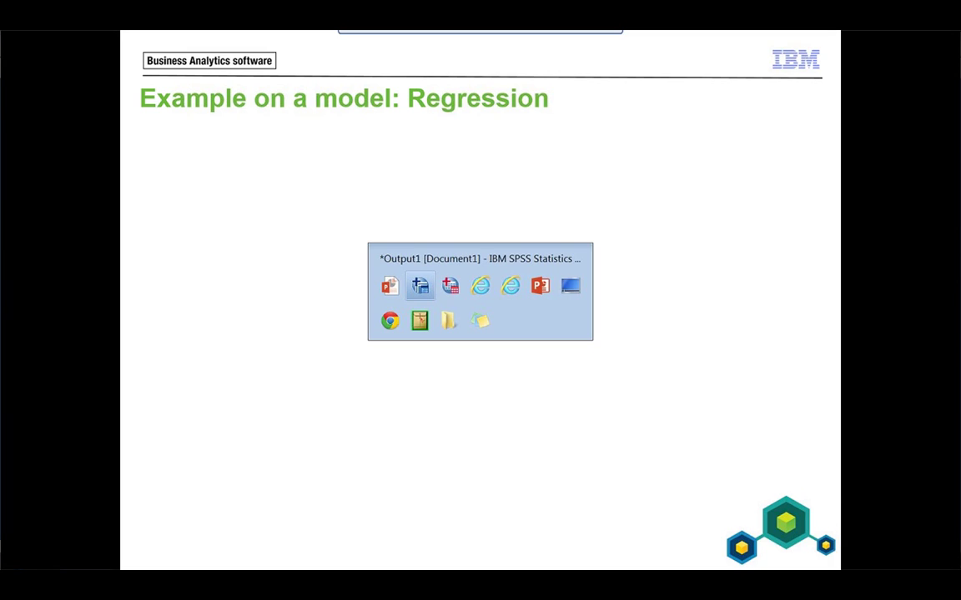
key(alt+Tab)
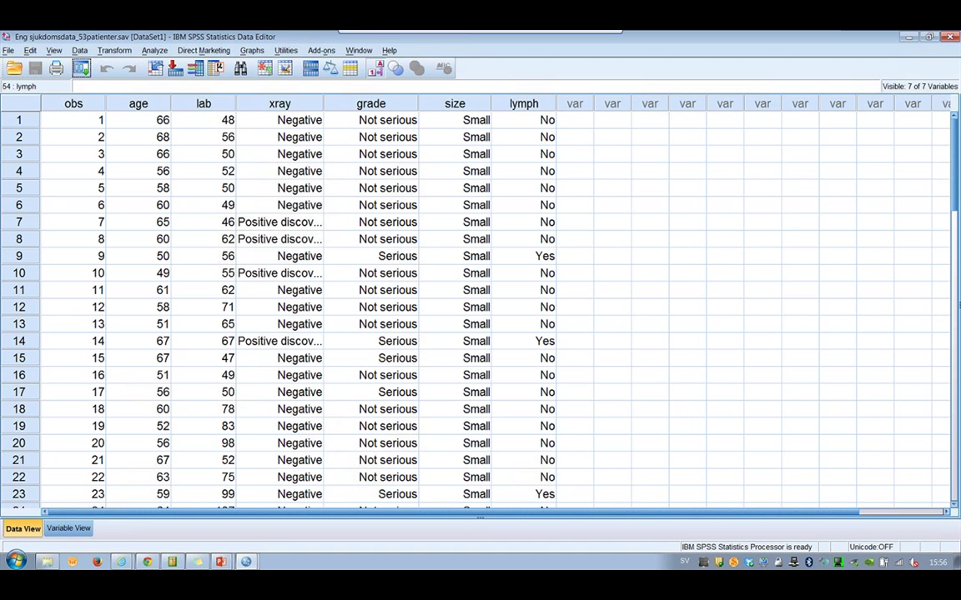
- Open the Binary Logistic regression dialog from Analyze > Regression for the 53-patient data
click(154, 51)
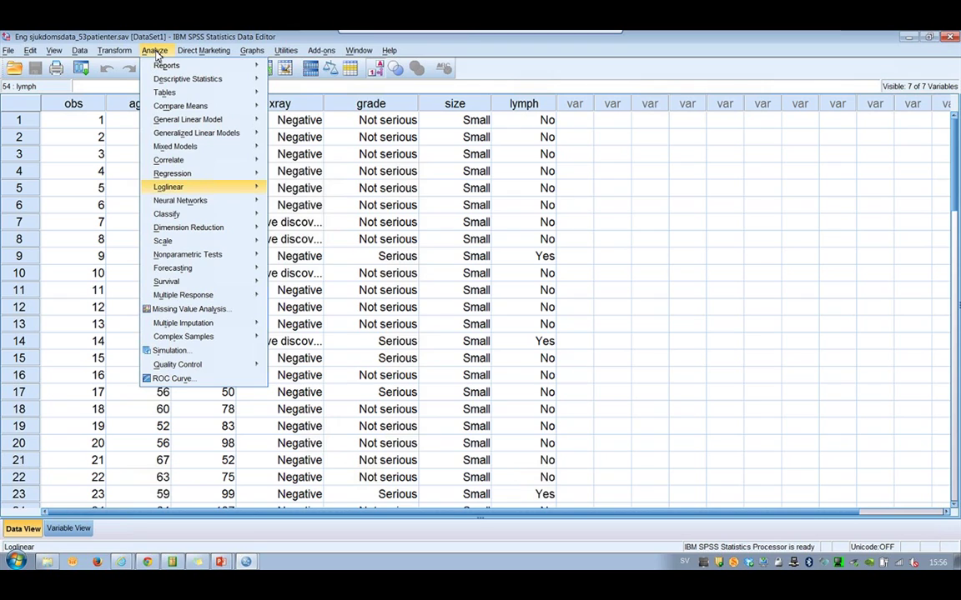
mouse_move(172, 175)
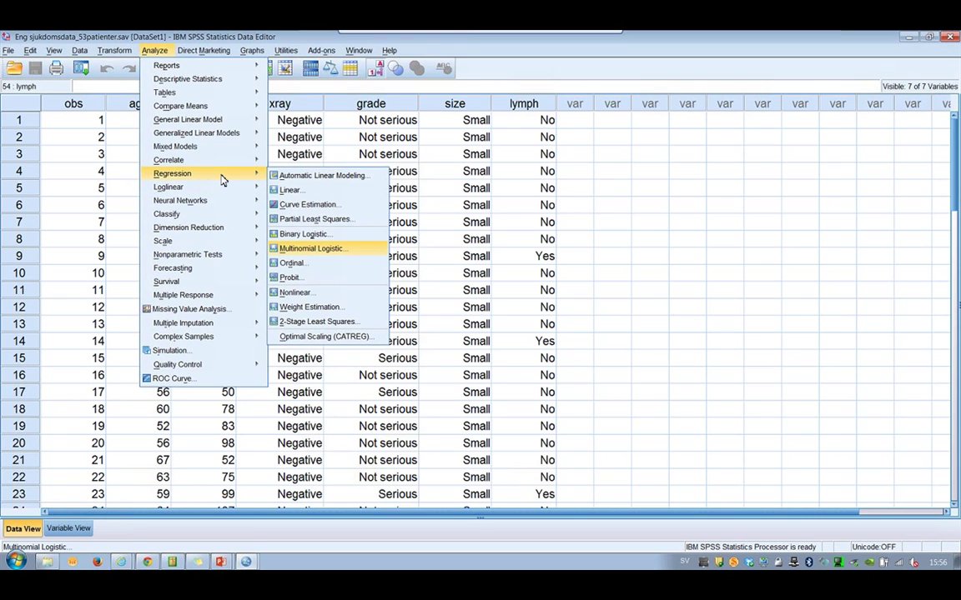
click(298, 238)
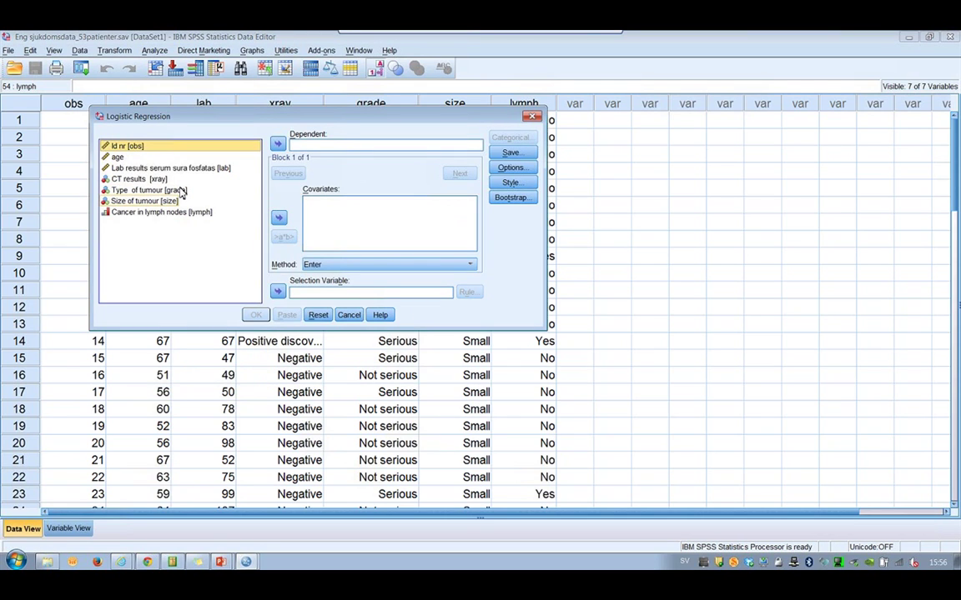
- Set Cancer in lymph nodes as dependent with age, lab, xray, grade and size as covariates
click(134, 214)
click(277, 144)
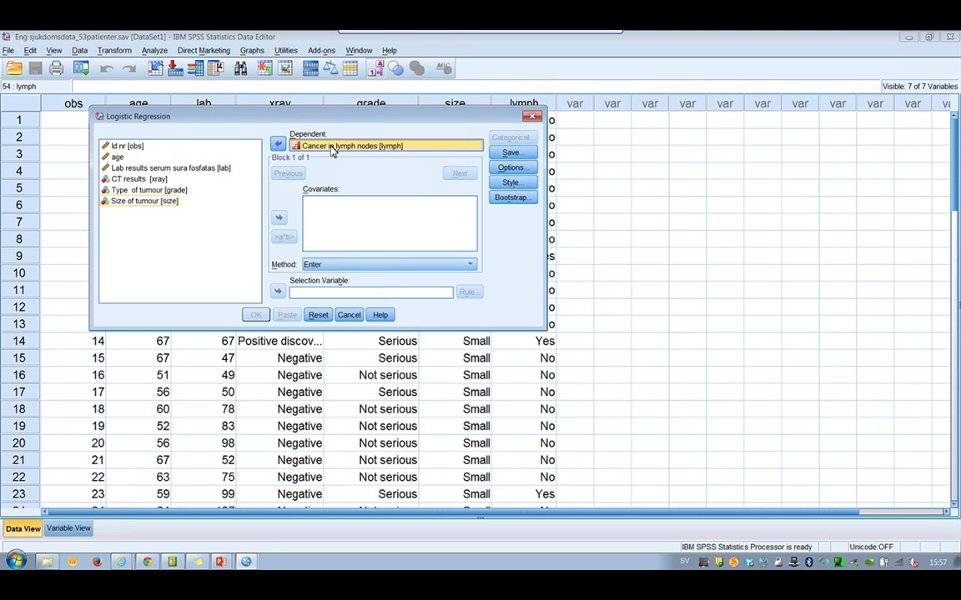
click(154, 180)
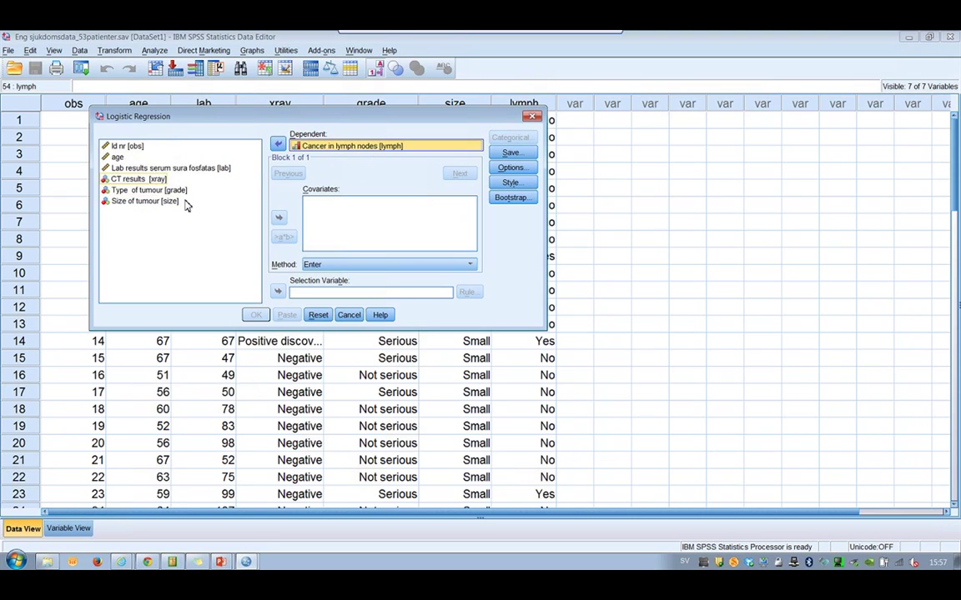
click(125, 157)
shift+click(143, 204)
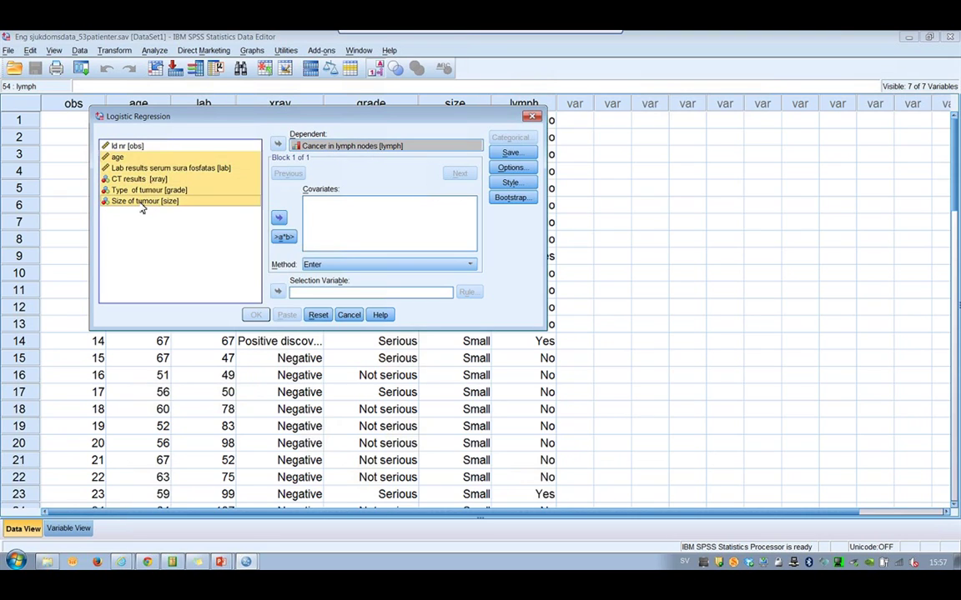
click(279, 218)
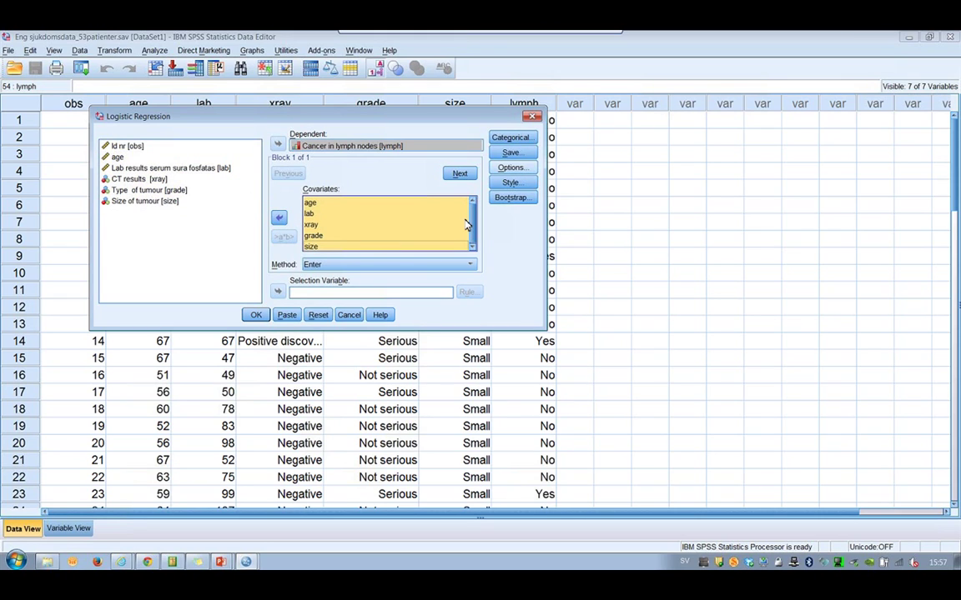
- Save predicted probabilities and group membership, then run the logistic regression
click(511, 153)
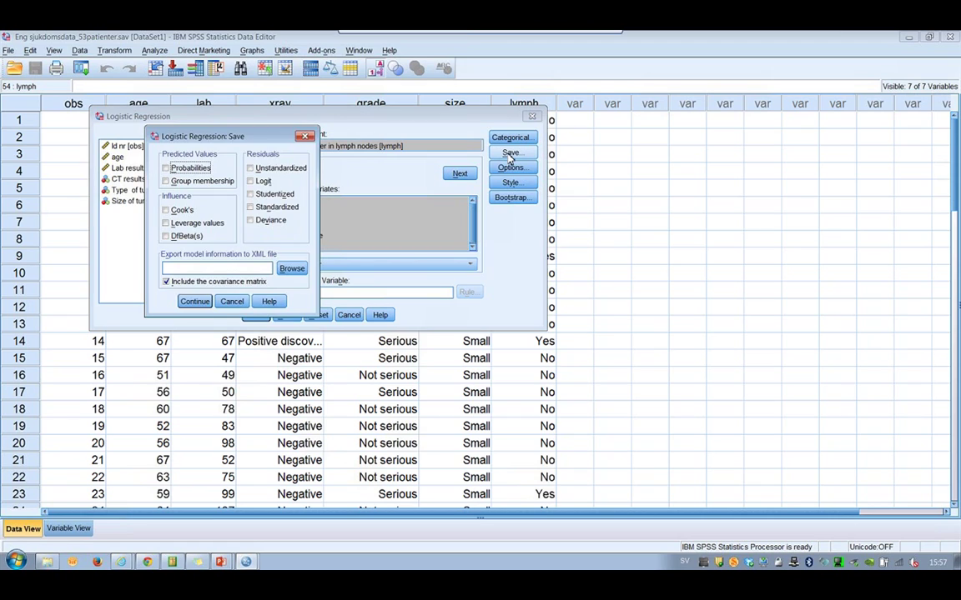
key(space)
click(167, 181)
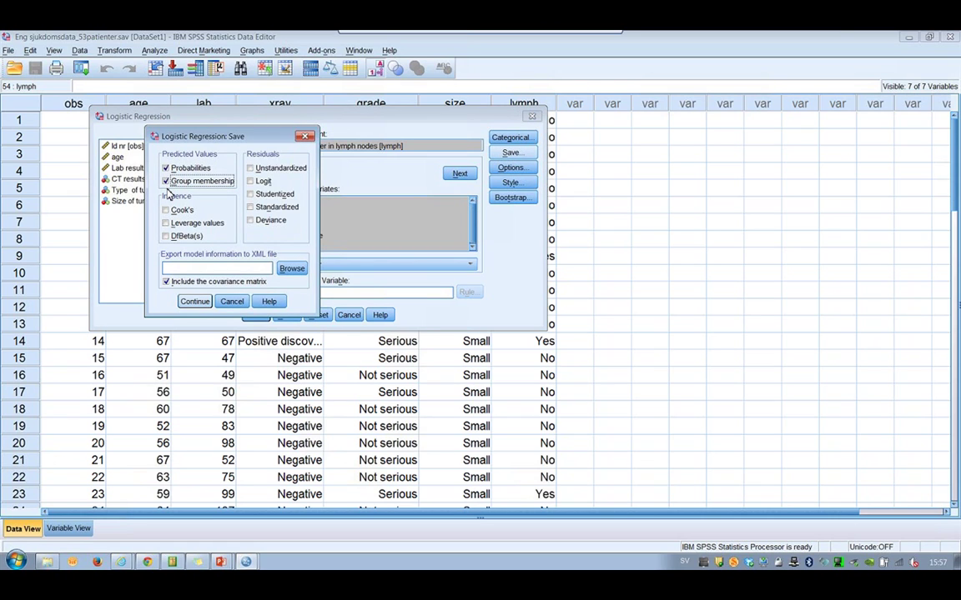
click(193, 302)
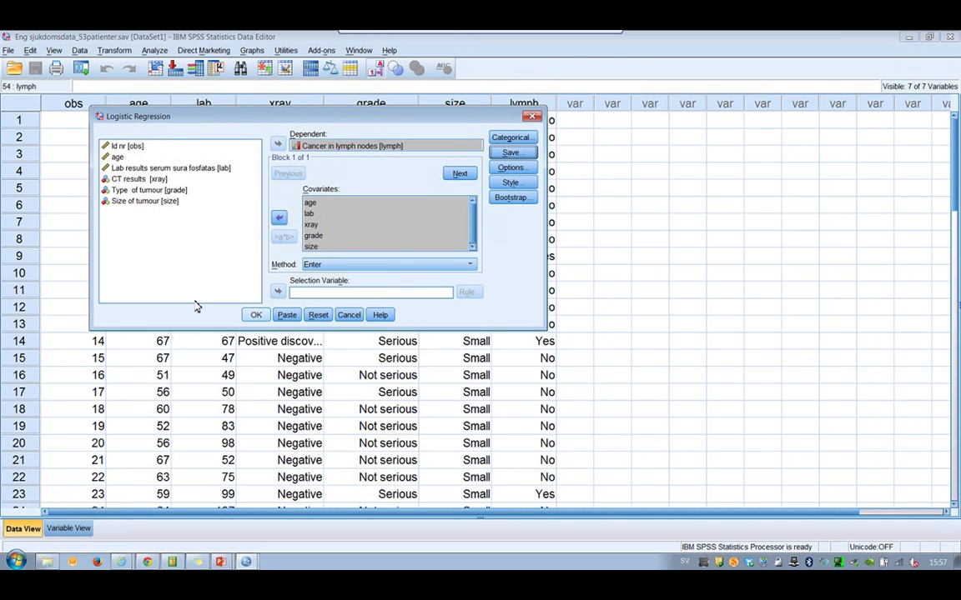
click(256, 315)
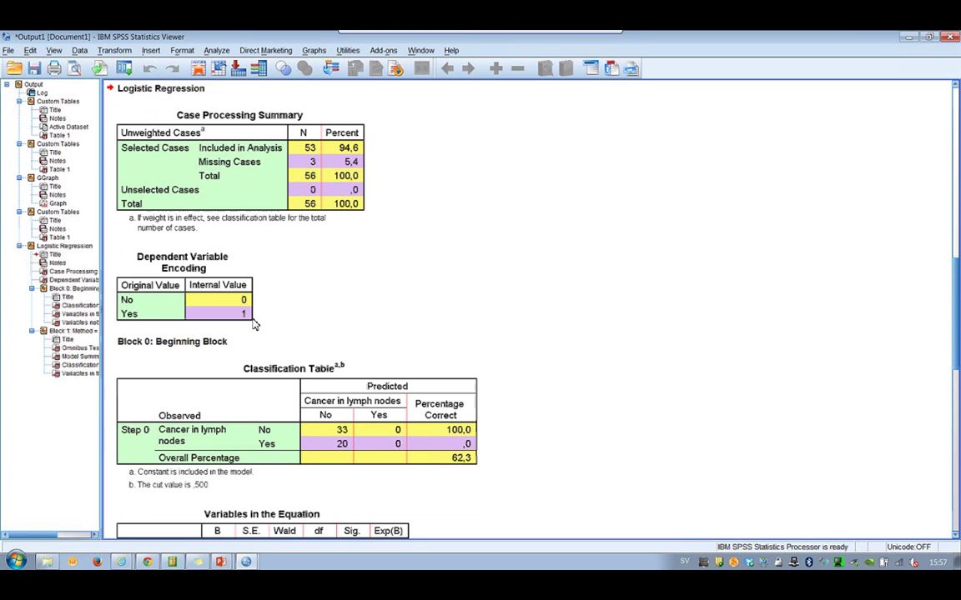
- Review Block 1 results (77,4% correct, xray and size significant) and bring up the Window menu
scroll(324, 328, down, 5)
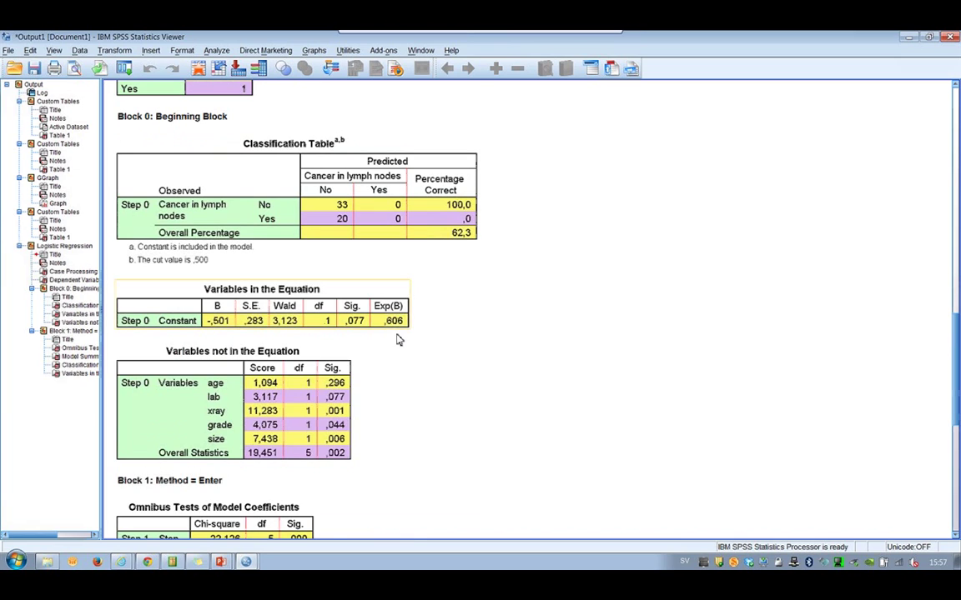
scroll(395, 333, down, 2)
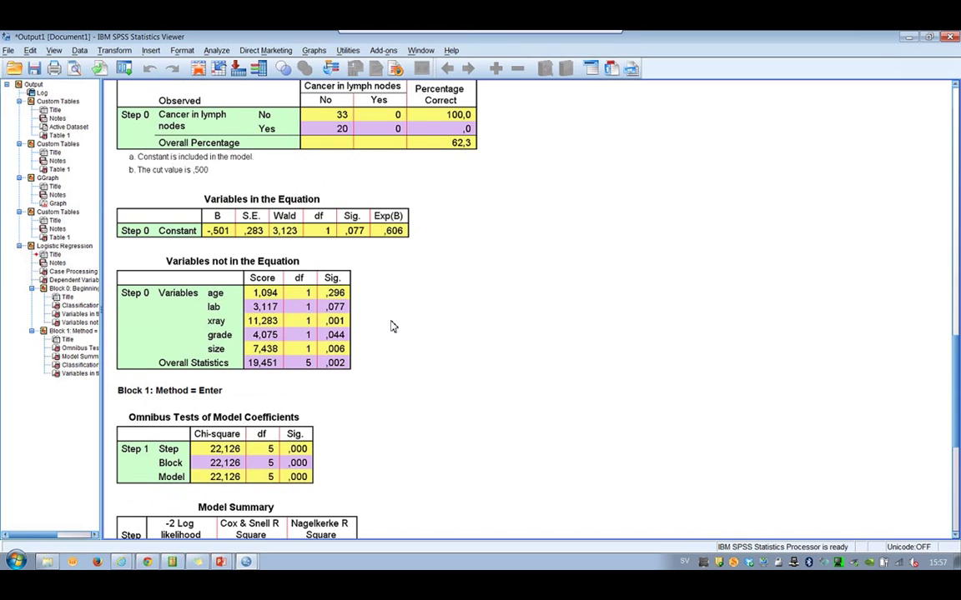
scroll(393, 326, down, 4)
click(451, 50)
key(Left)
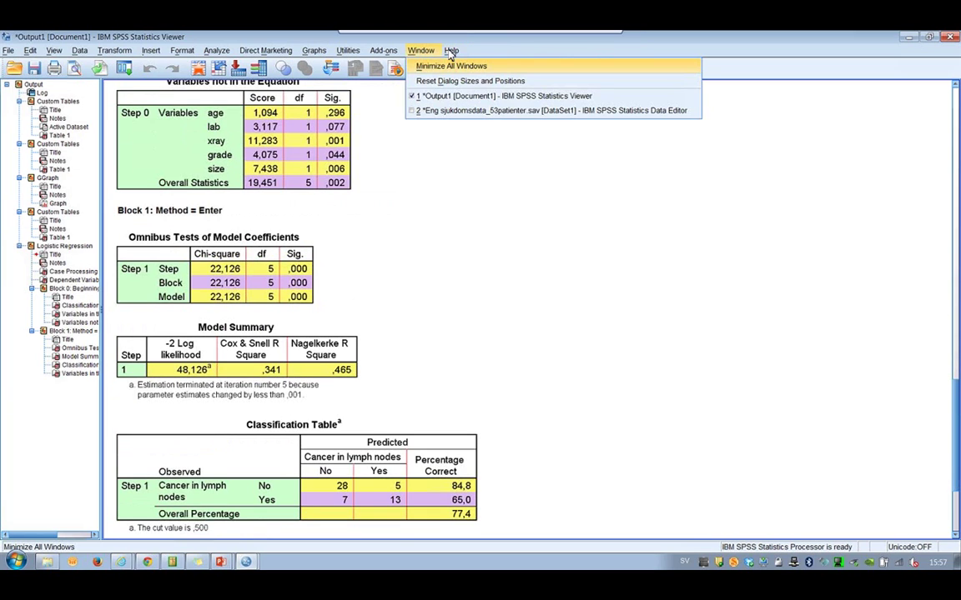
click(451, 52)
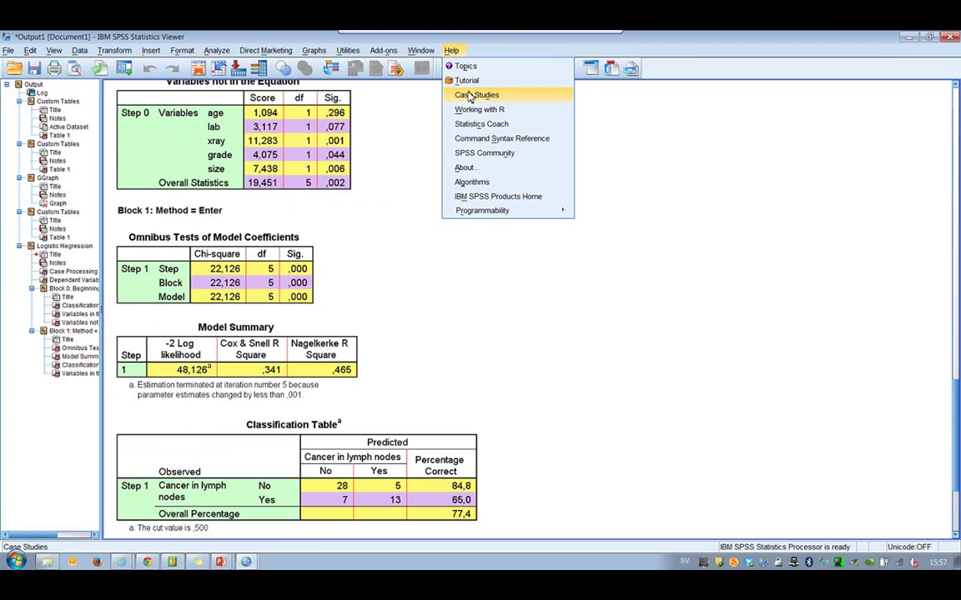
scroll(426, 128, down, 3)
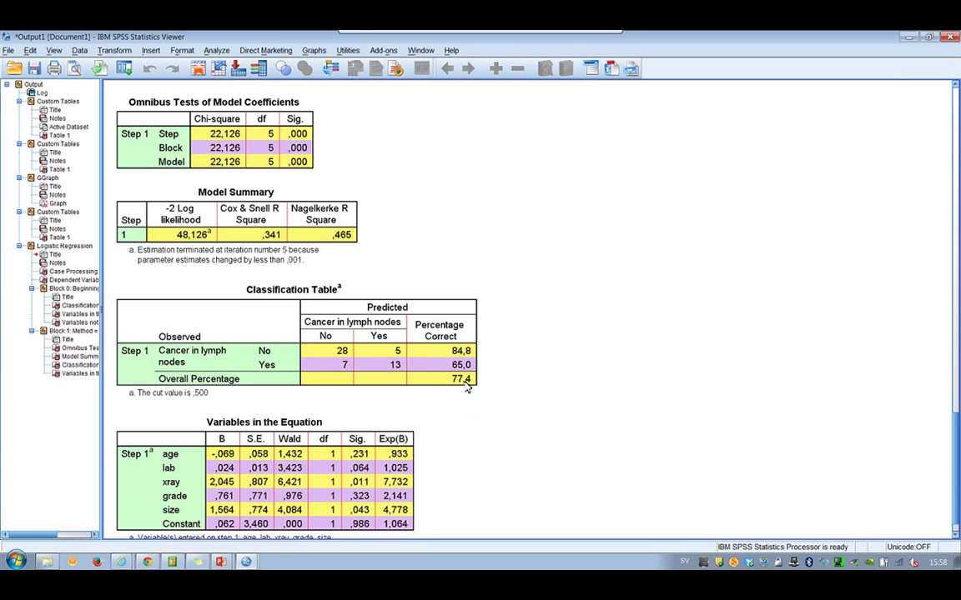
scroll(497, 402, down, 1)
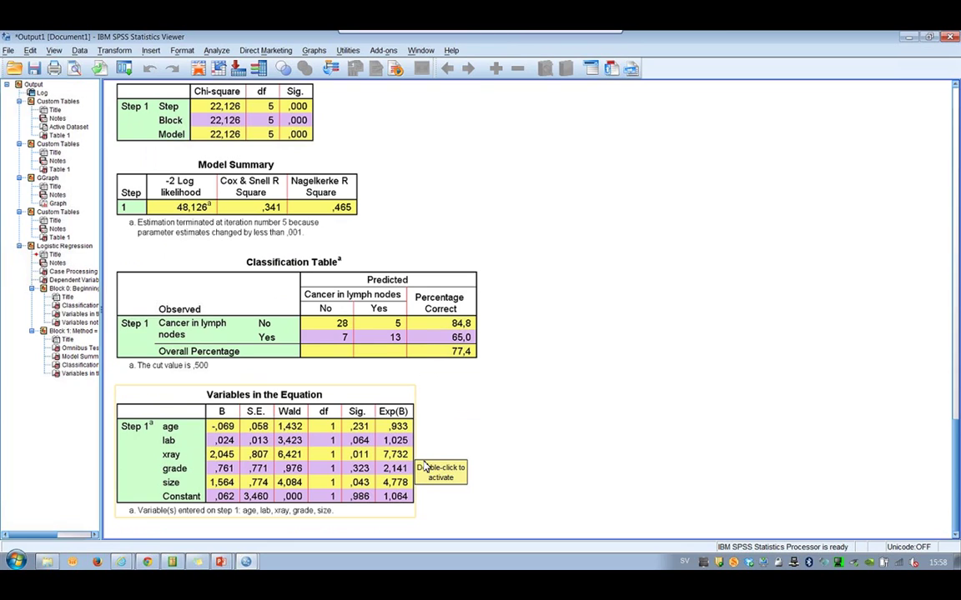
click(421, 51)
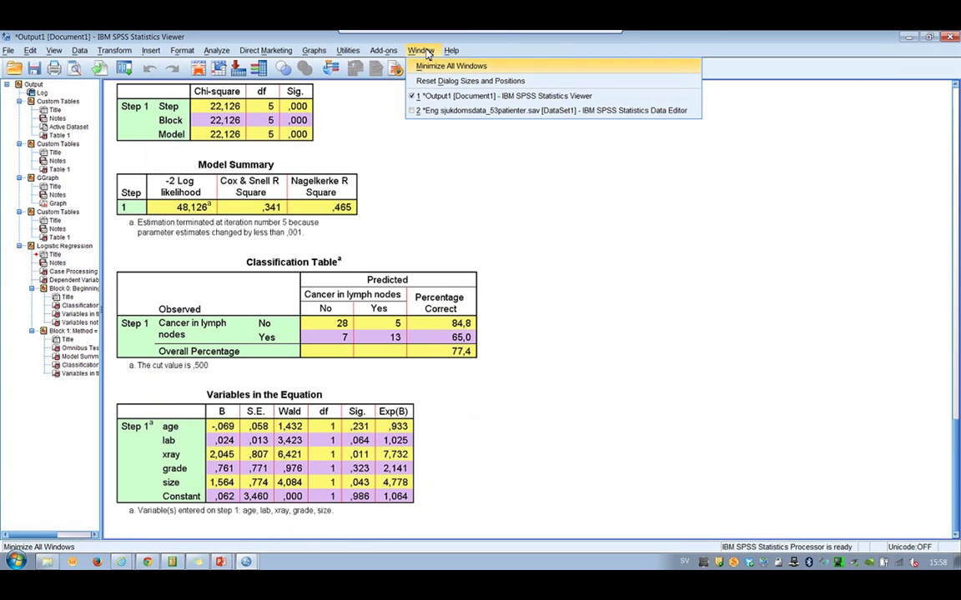
- Go to the Data Editor and view rows 54–56 with their new PRE_1 and PGR_1 predictions
click(444, 110)
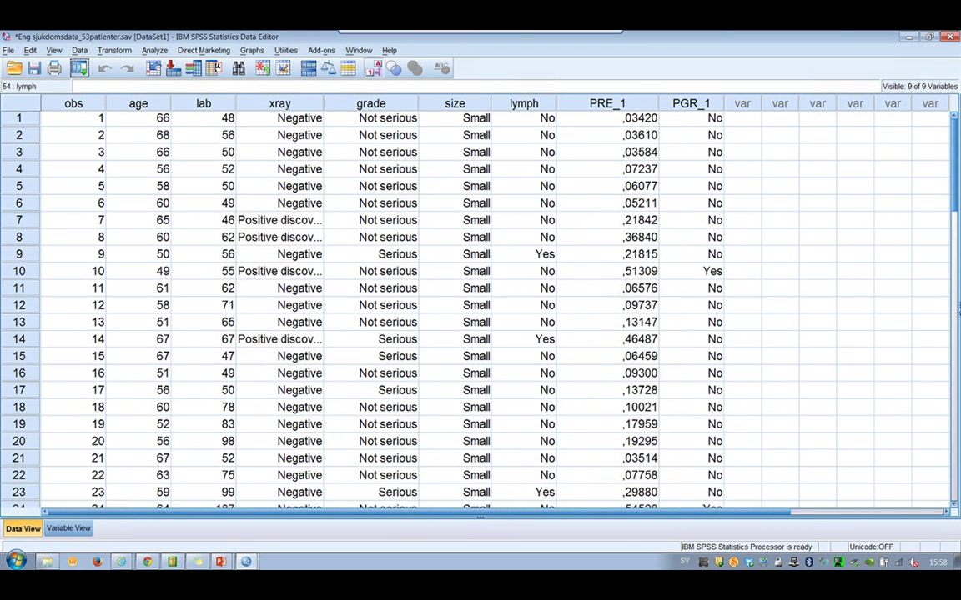
scroll(958, 309, down, 9)
scroll(957, 296, down, 4)
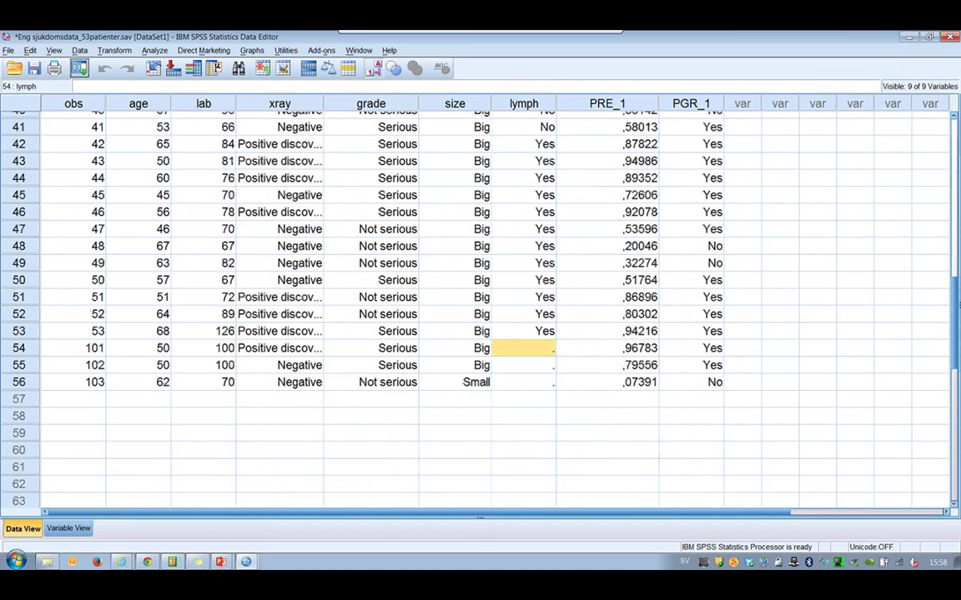
drag(523, 348, 522, 382)
click(609, 349)
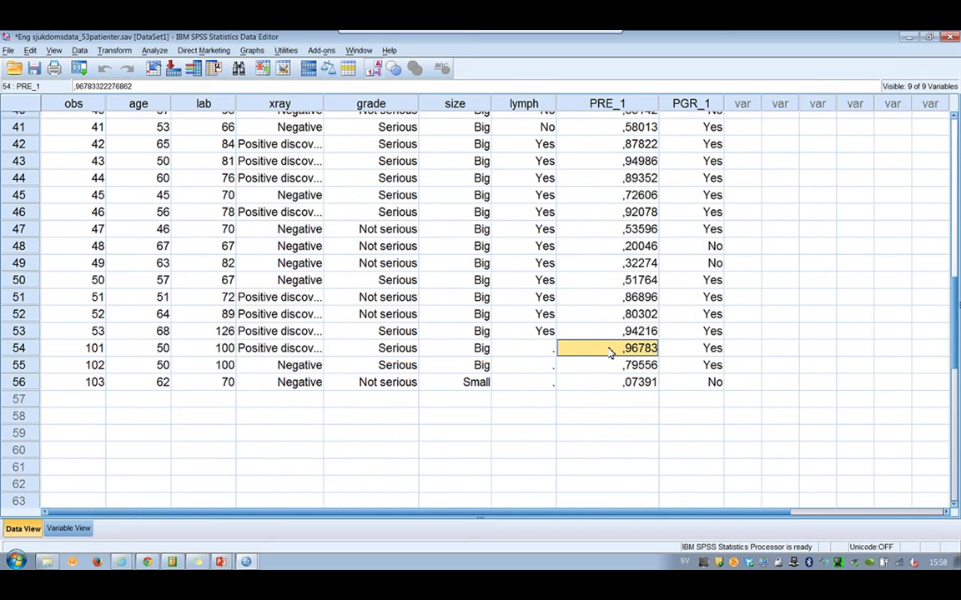
drag(609, 351, 613, 382)
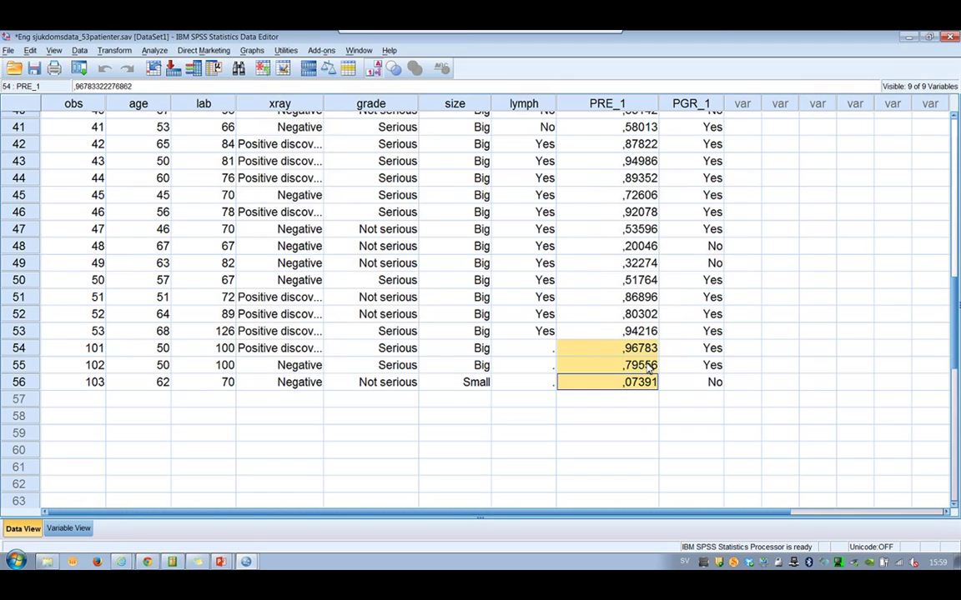
click(621, 351)
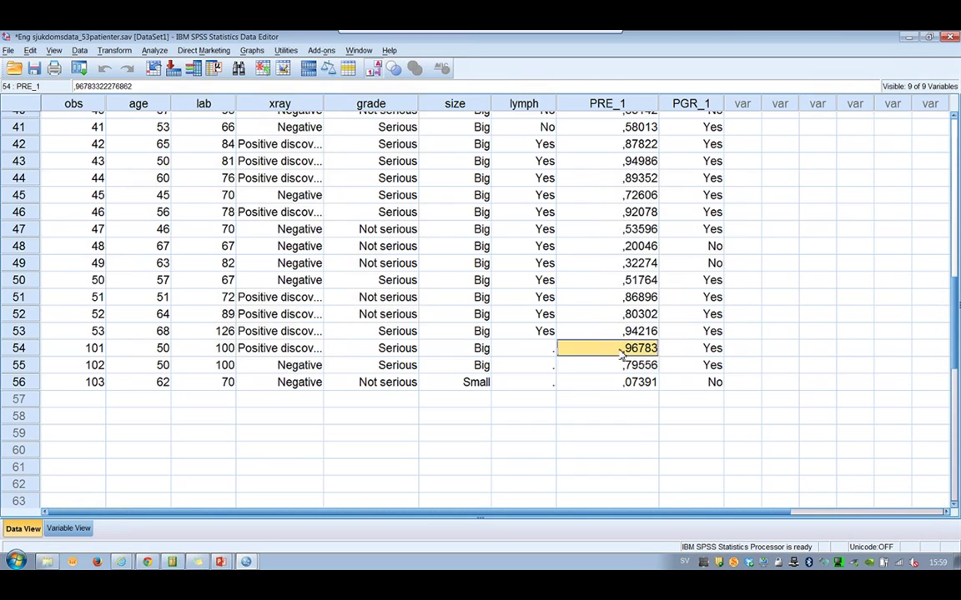
key(shift+space)
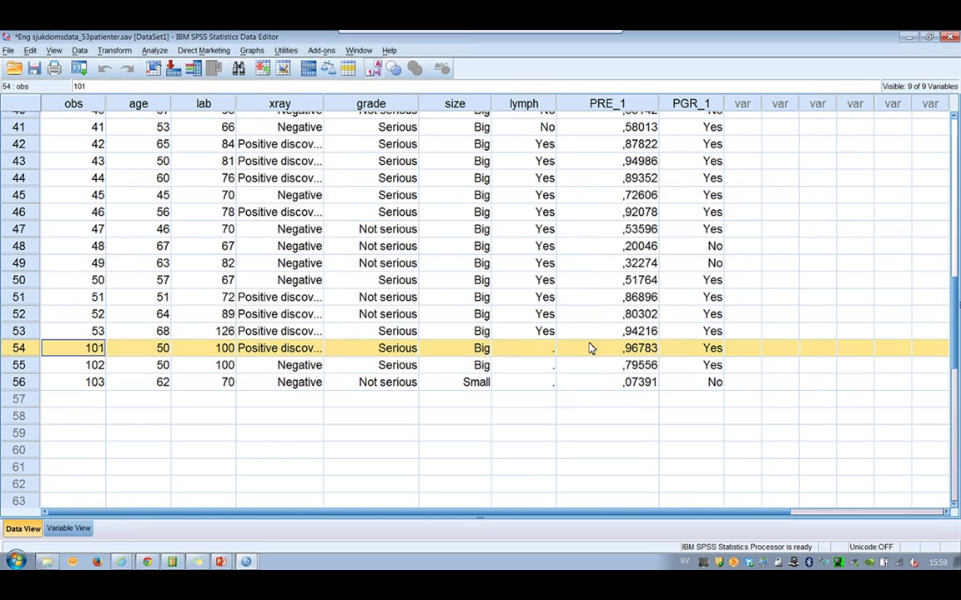
key(alt+Tab)
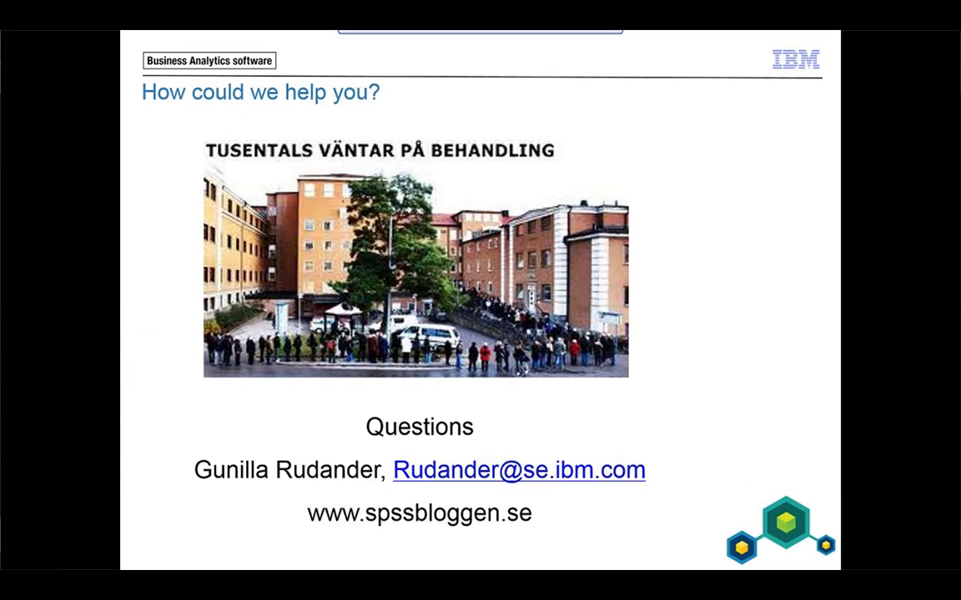
- Switch from the slideshow to the SmartCloud Meetings window
key(alt+Tab)
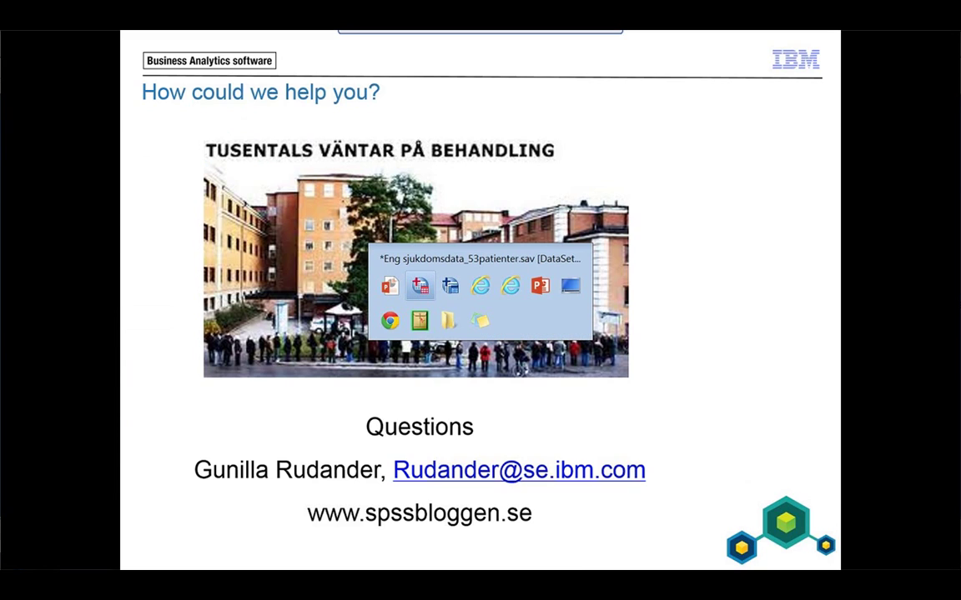
key(Tab)
key(Tab)
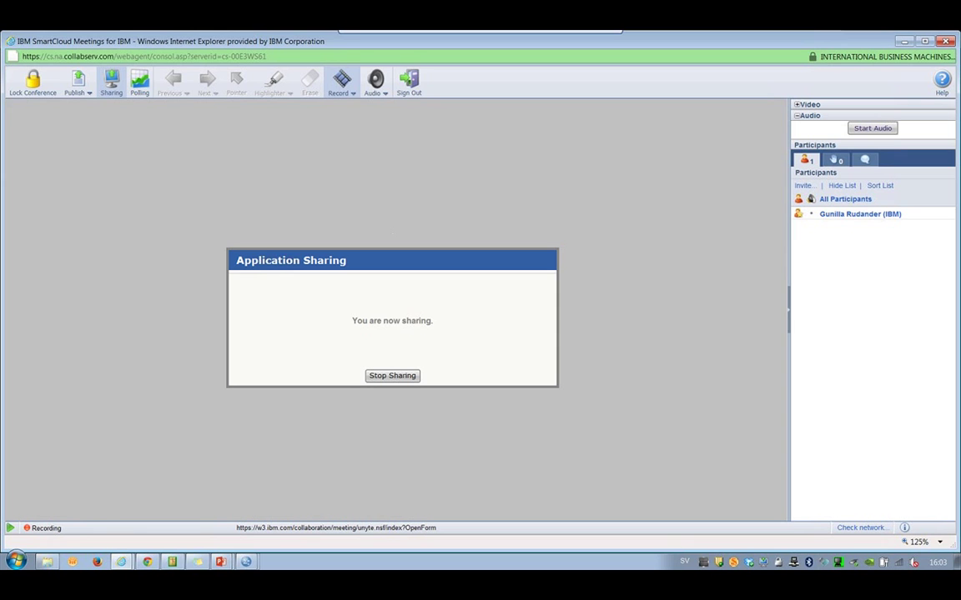